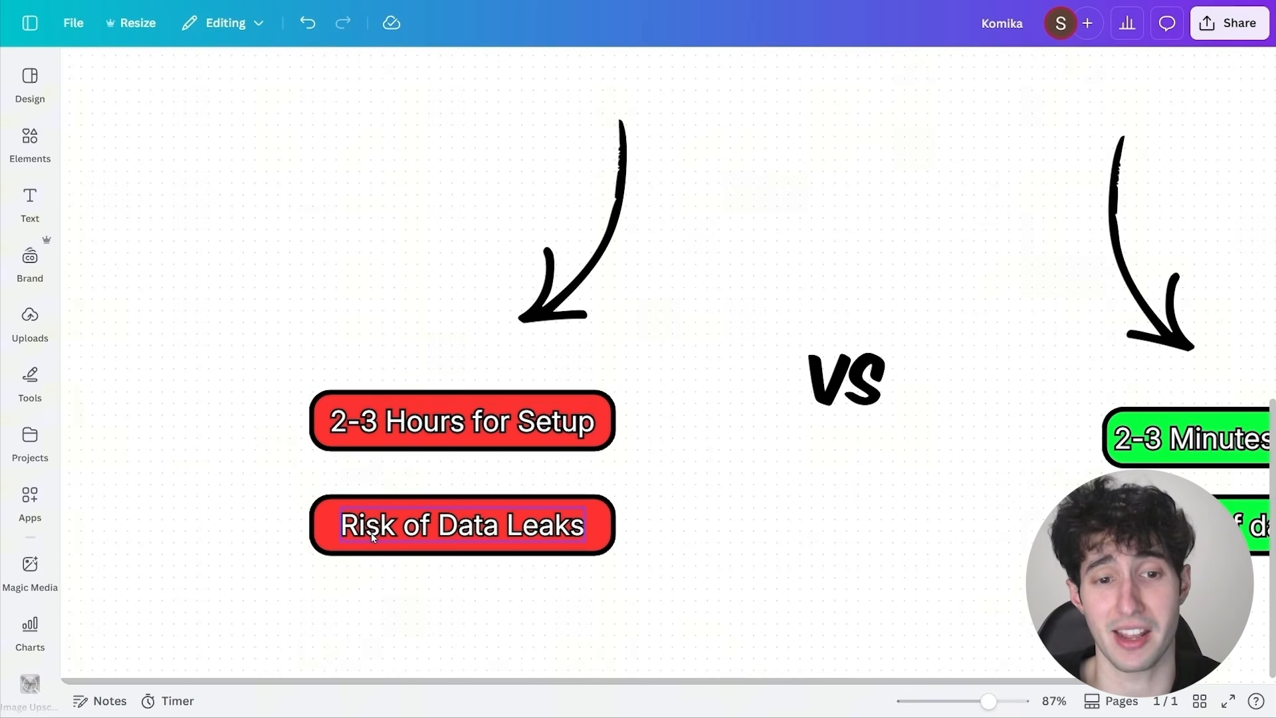
pyautogui.click(425, 536)
pyautogui.scroll(2, 339, 524)
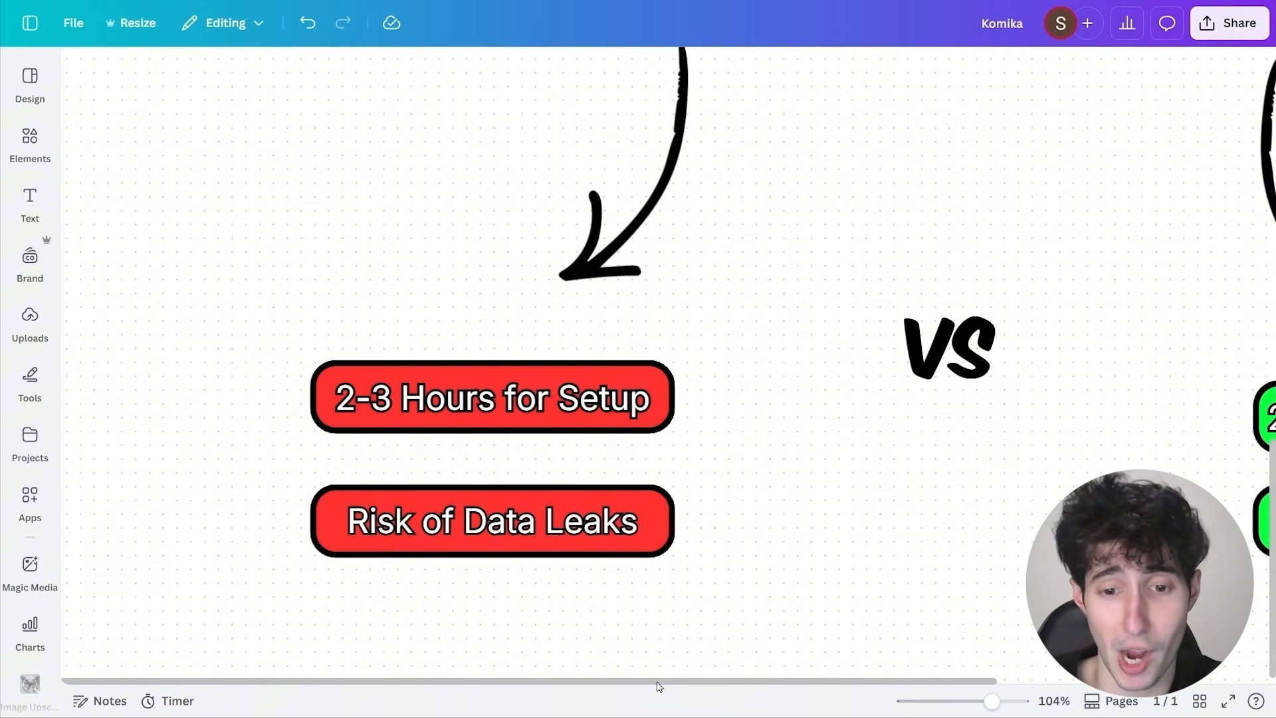
pyautogui.moveTo(658, 683); pyautogui.dragTo(1177, 693)
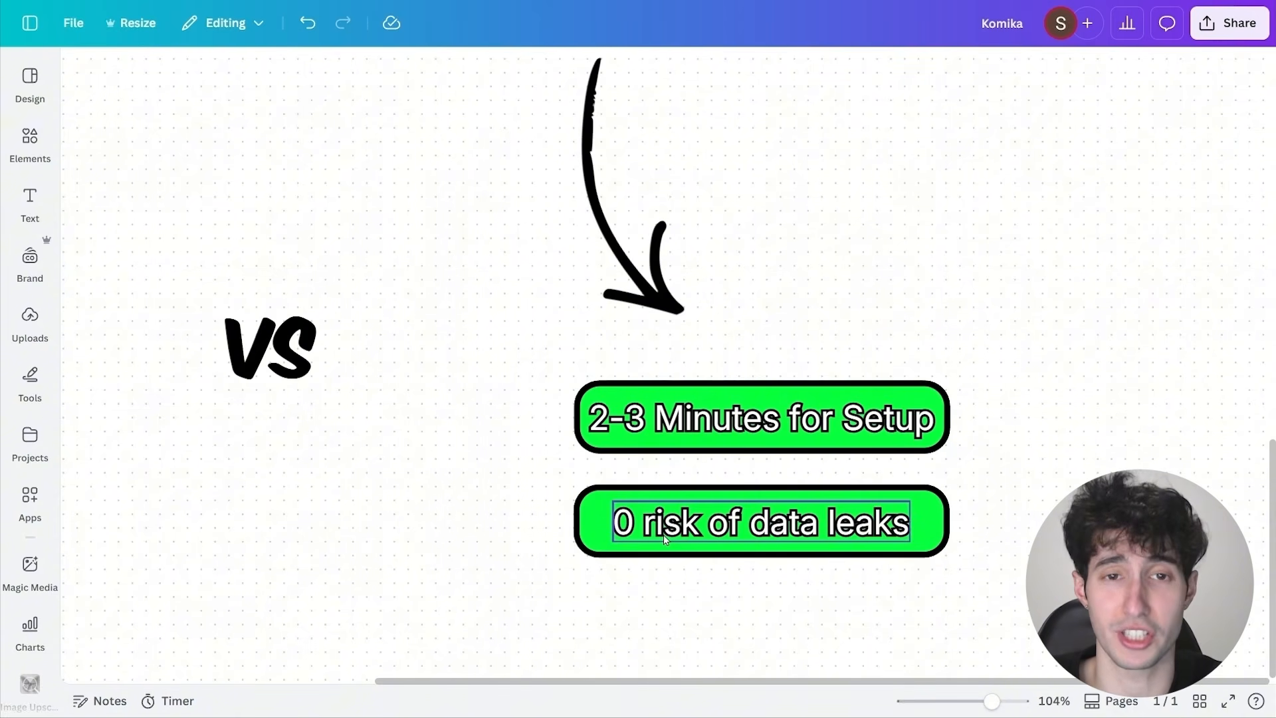
pyautogui.scroll(-5, 668, 533)
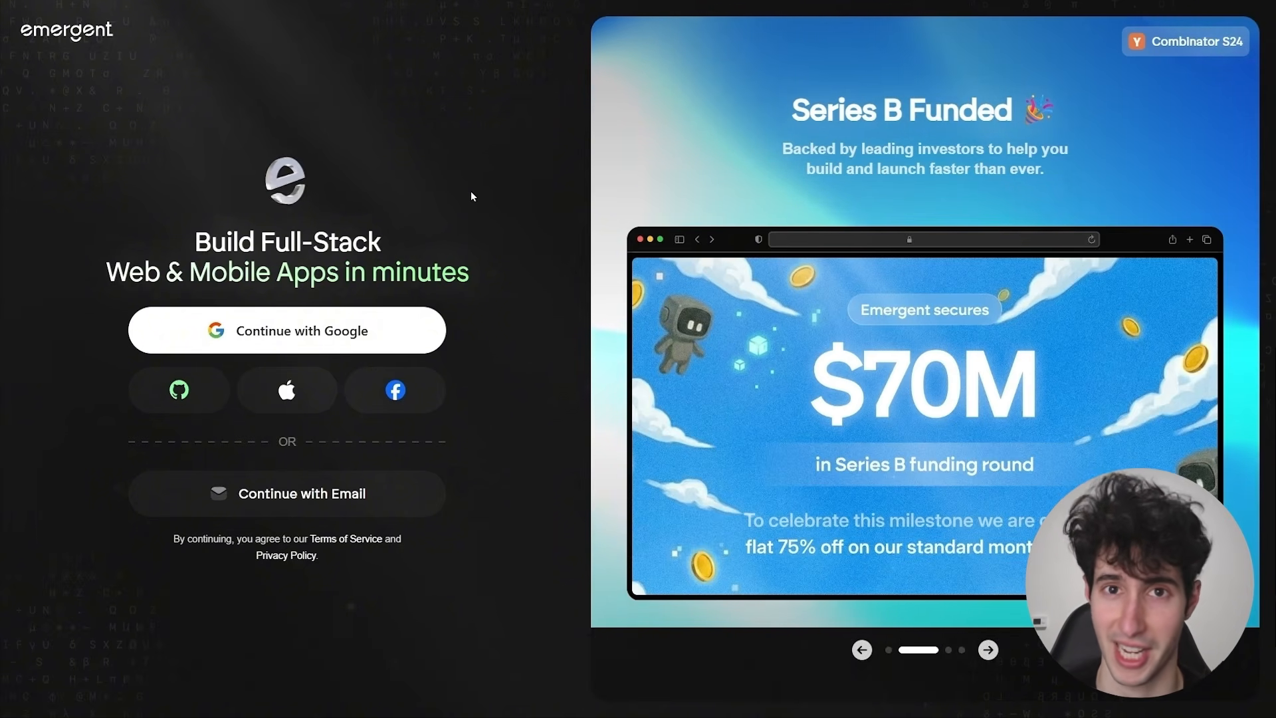
# Sign in to Emergent with Google and submit the preset MoltBot installation prompt as a full-stack app using Claude 4.5 Opus.
pyautogui.click(226, 329)
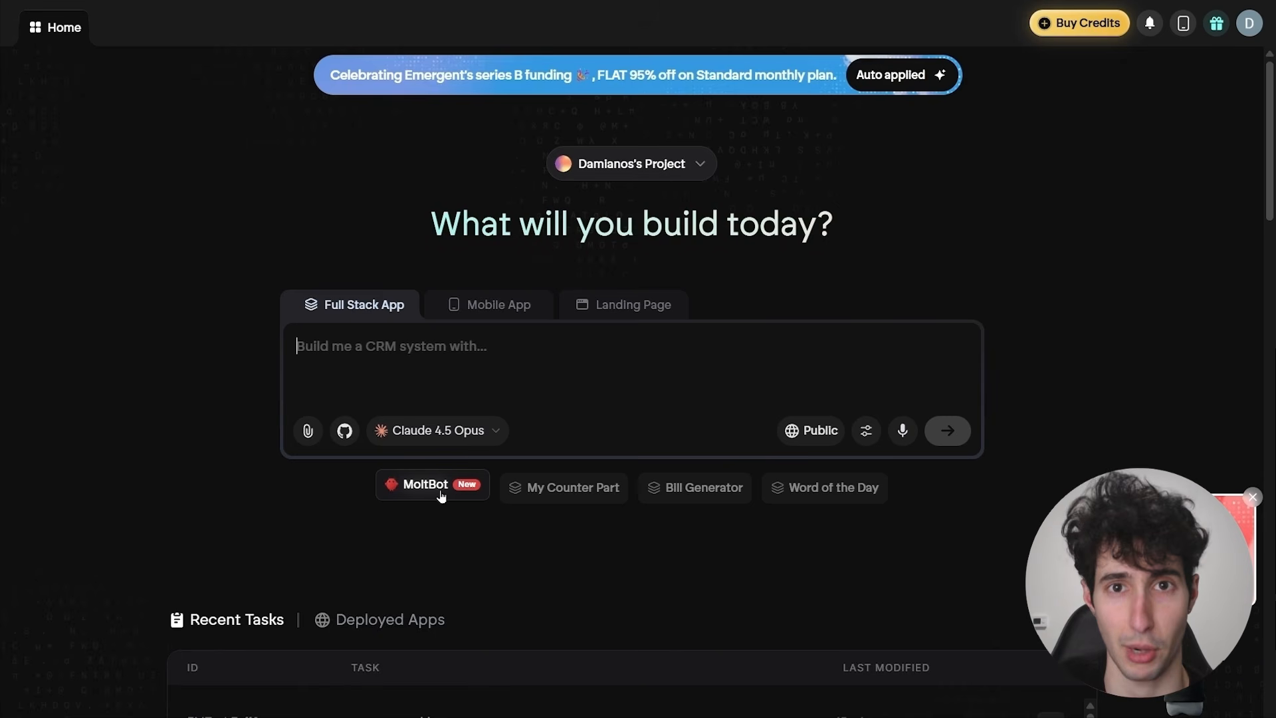
pyautogui.click(441, 495)
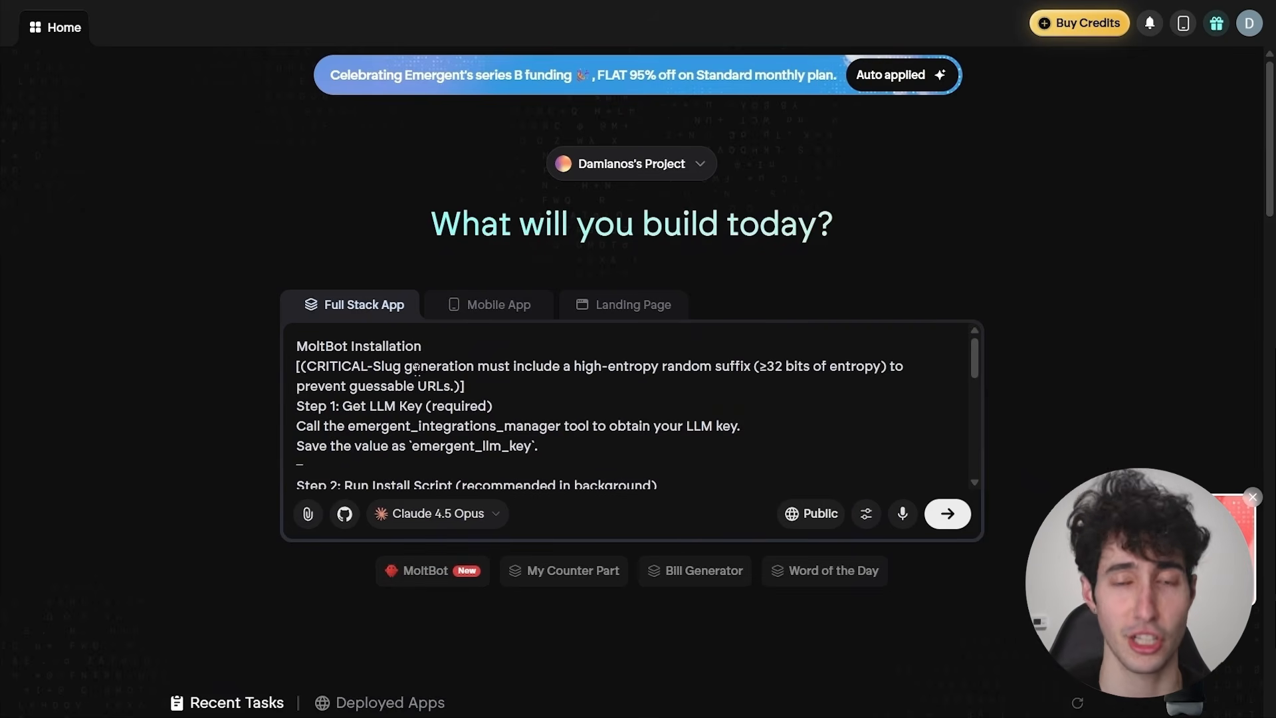
pyautogui.scroll(-2, 507, 386)
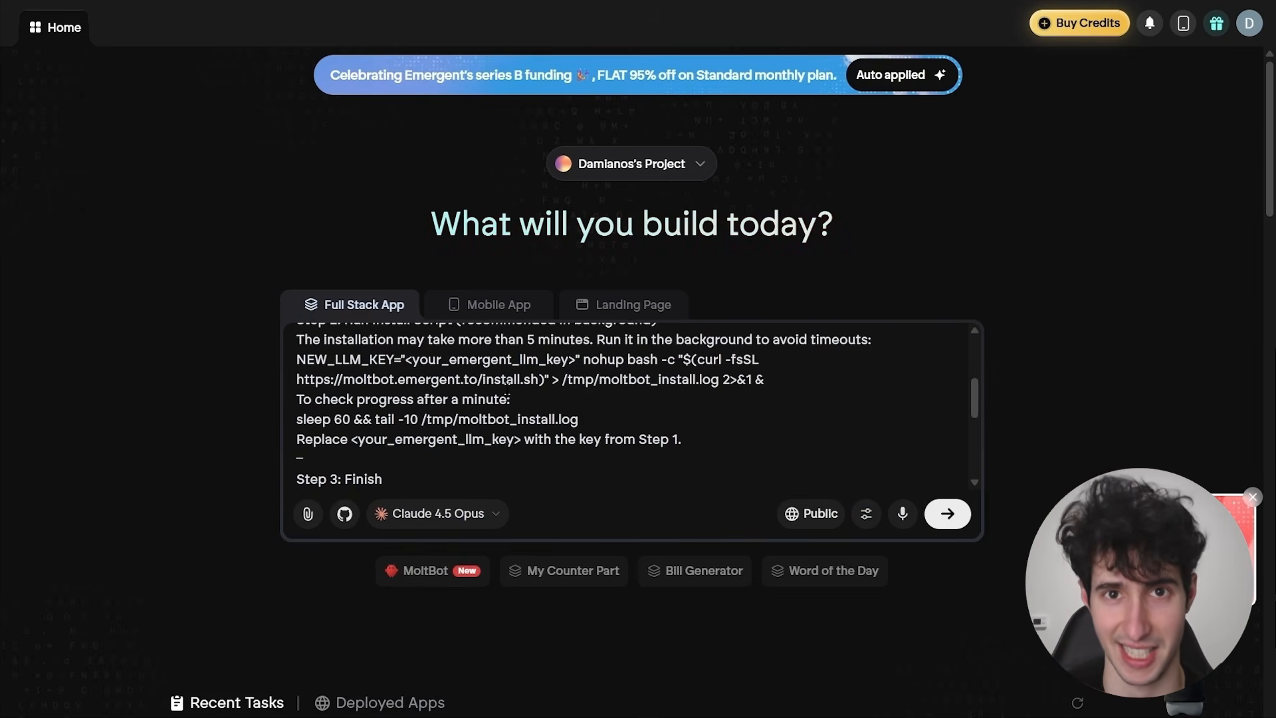
pyautogui.scroll(-2, 565, 406)
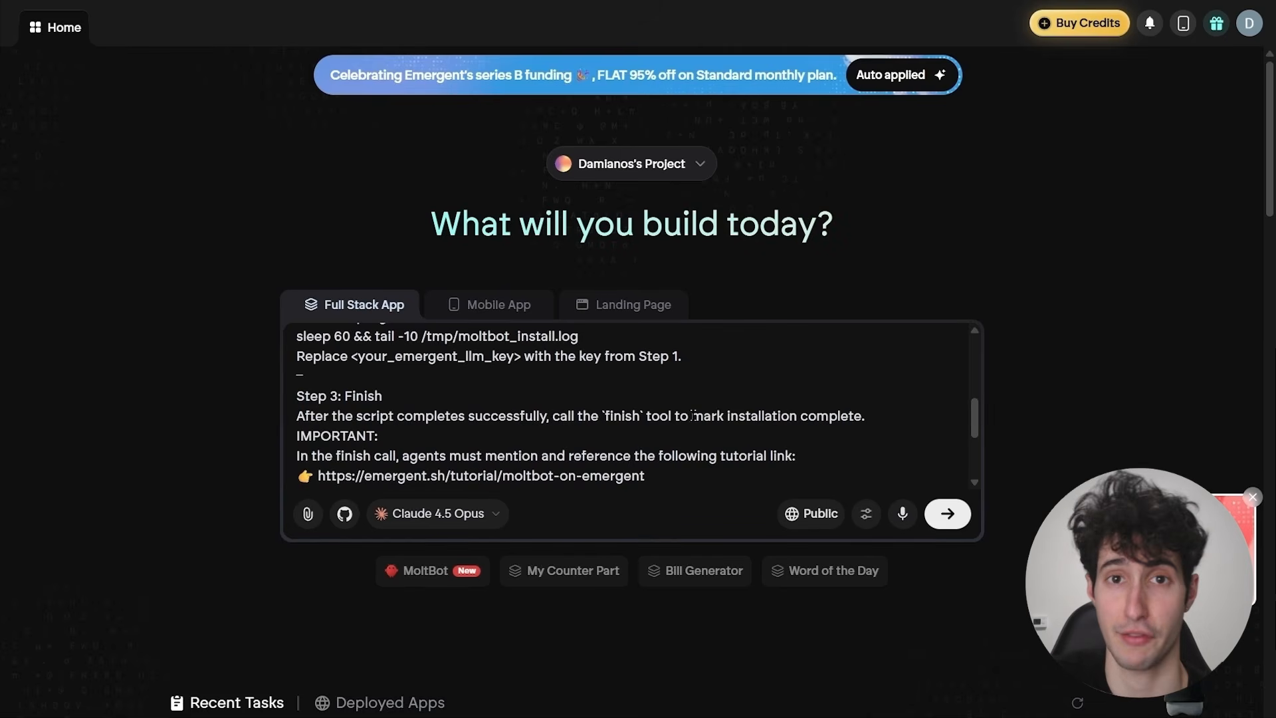
pyautogui.click(946, 514)
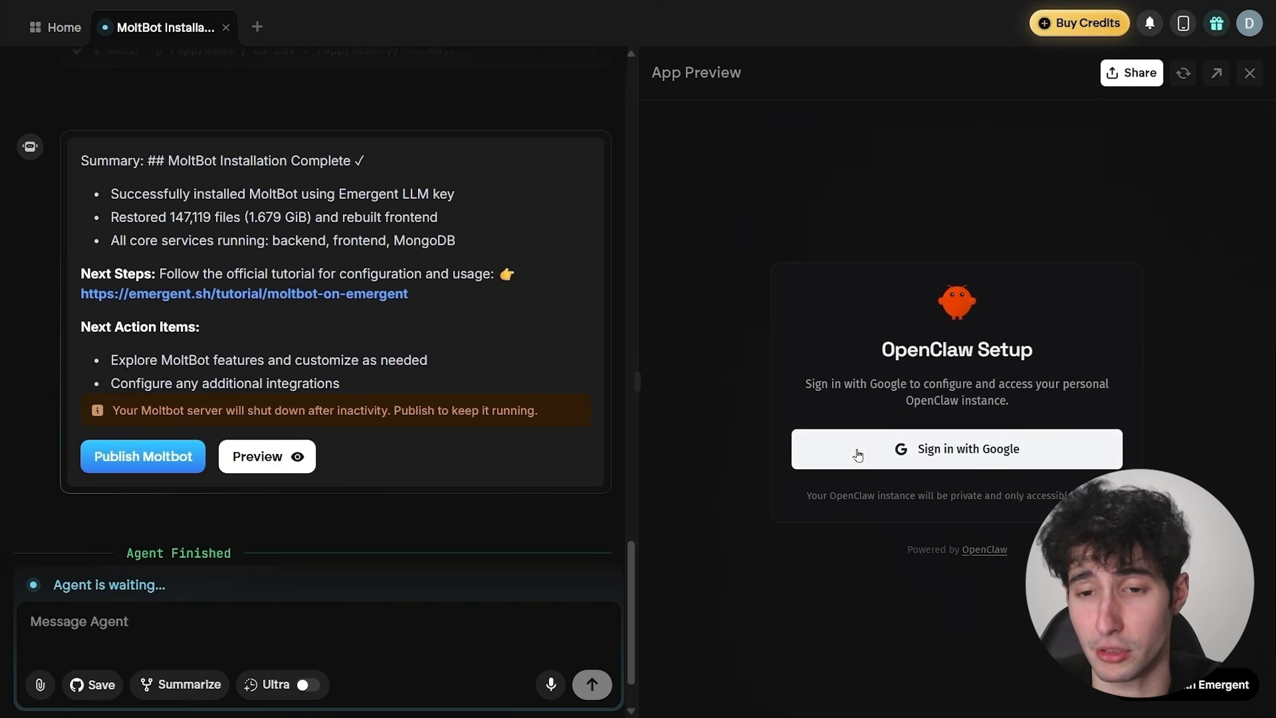
# Sign in to the OpenClaw Setup preview by authorising the existing Google account for emergentagent.com.
pyautogui.click(961, 456)
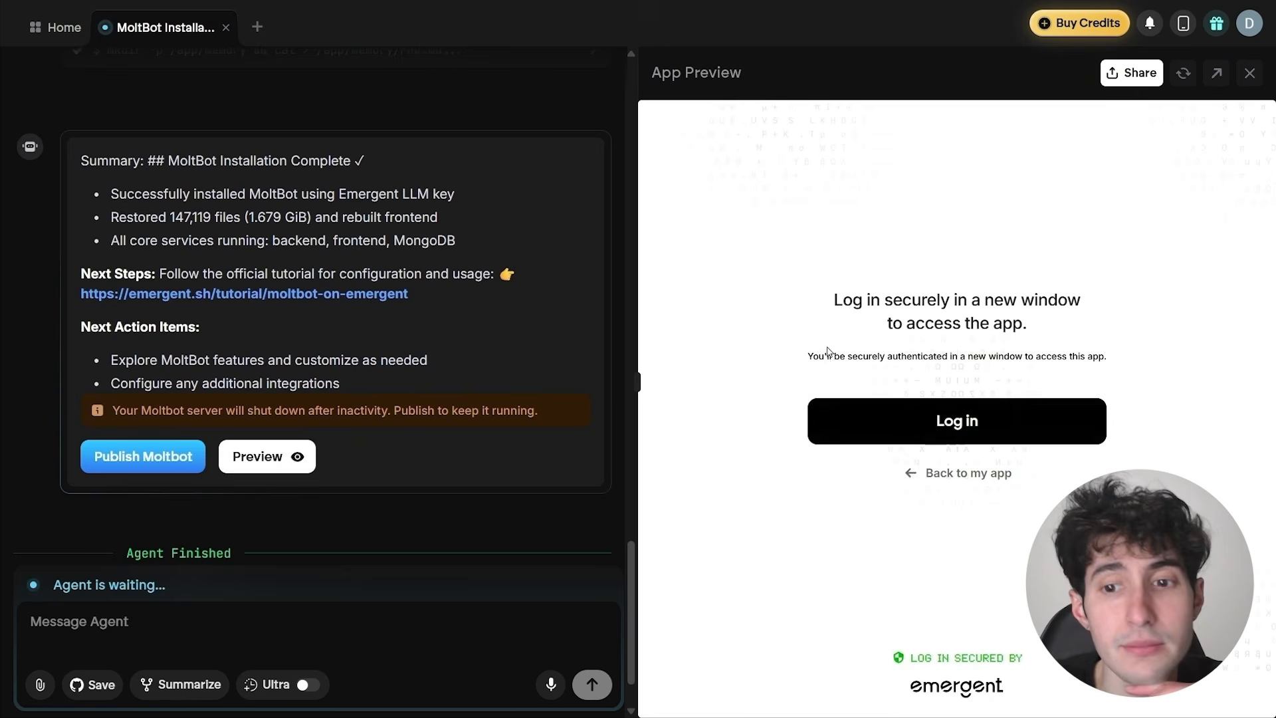
pyautogui.click(950, 425)
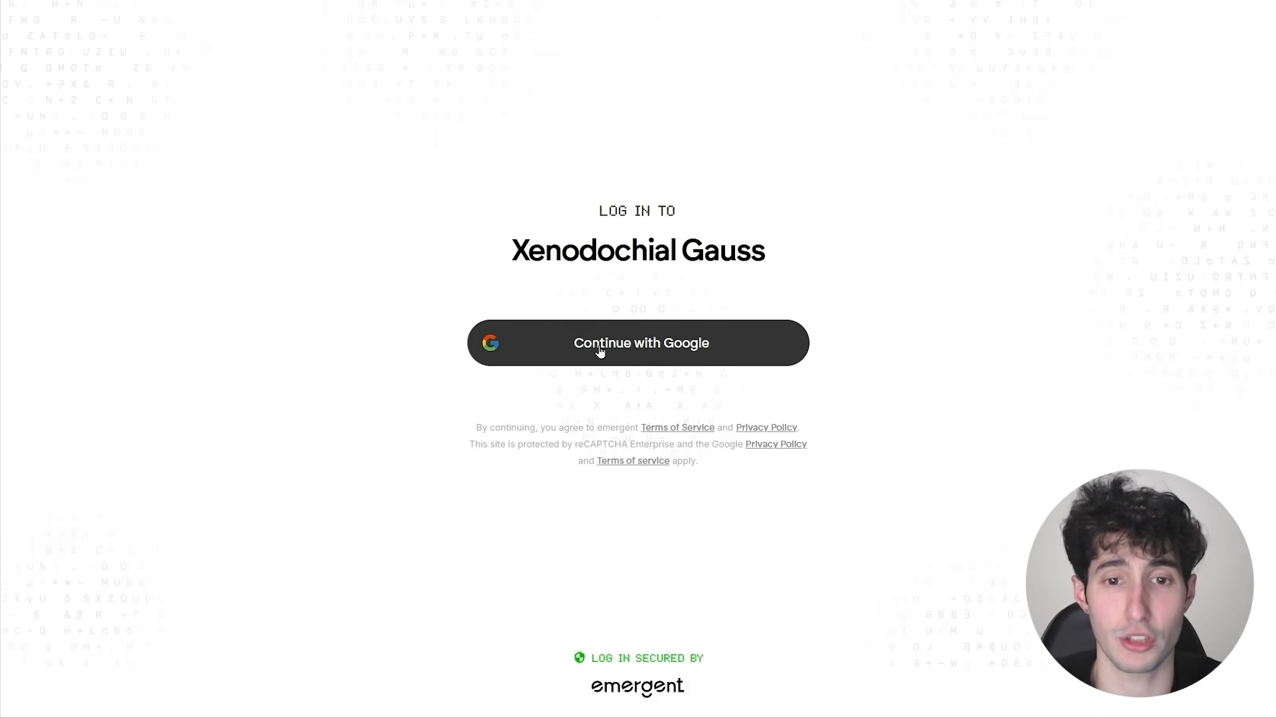
pyautogui.click(621, 350)
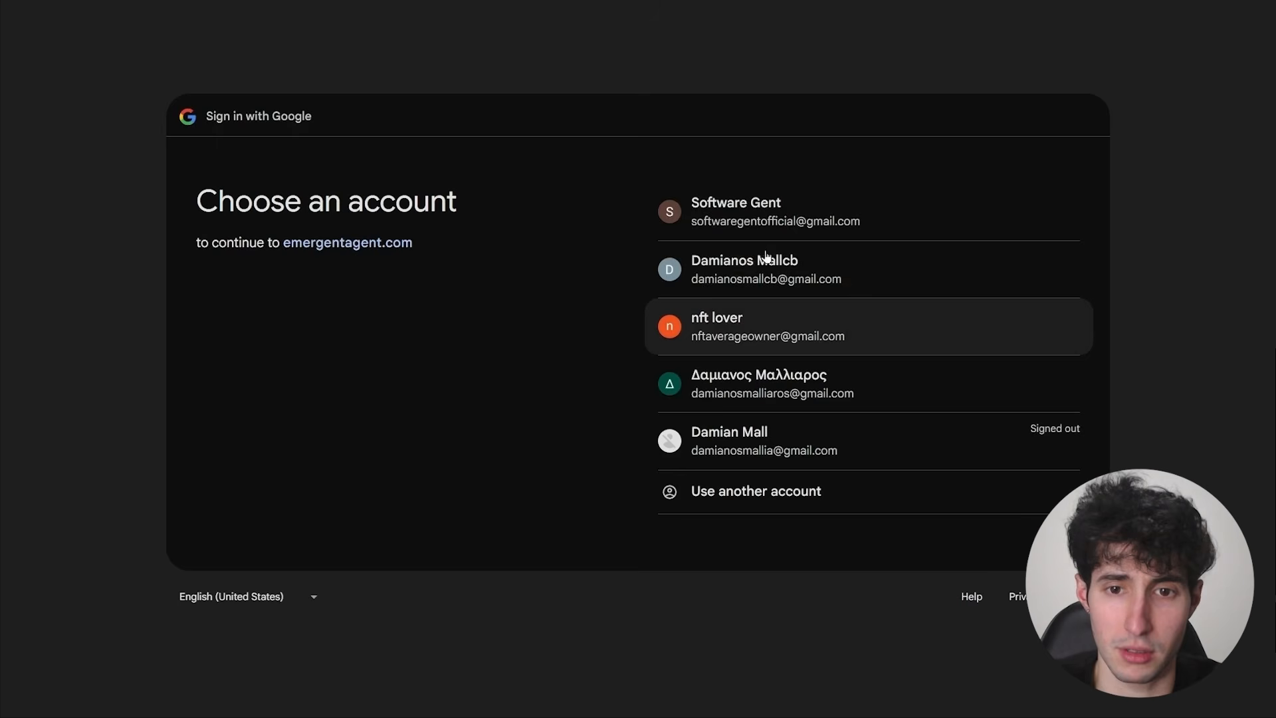
pyautogui.click(750, 281)
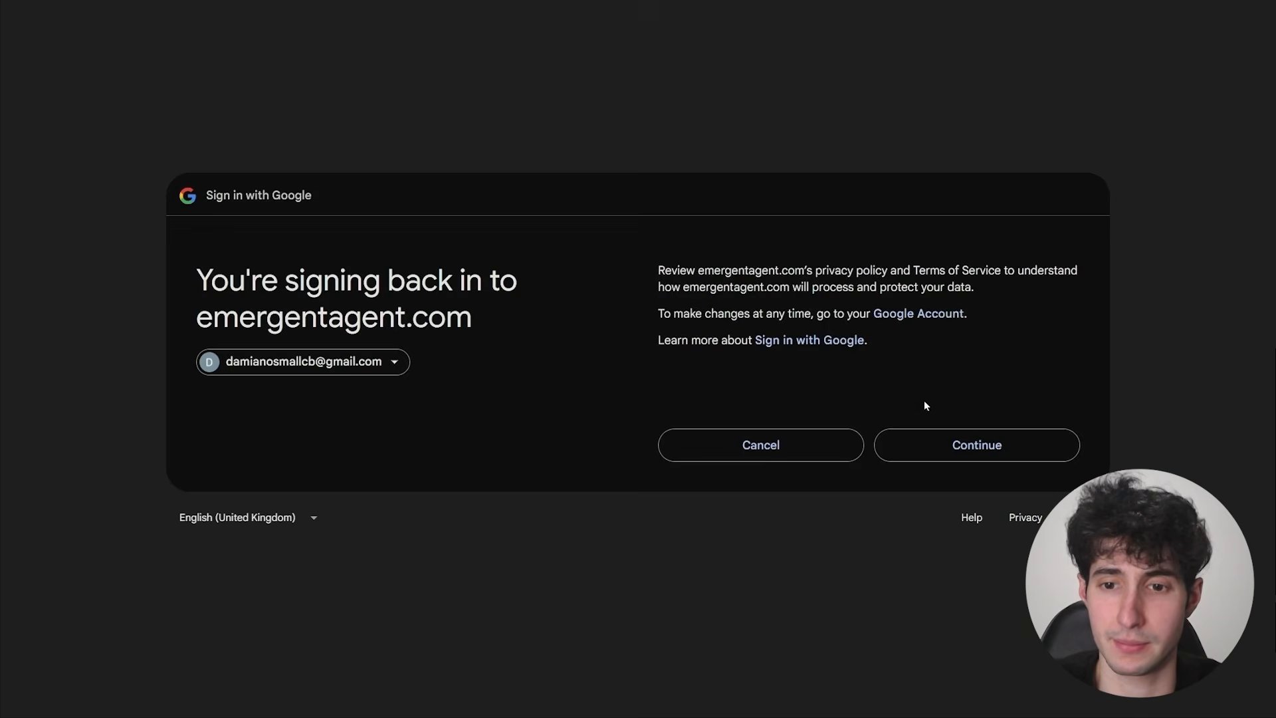
pyautogui.click(952, 450)
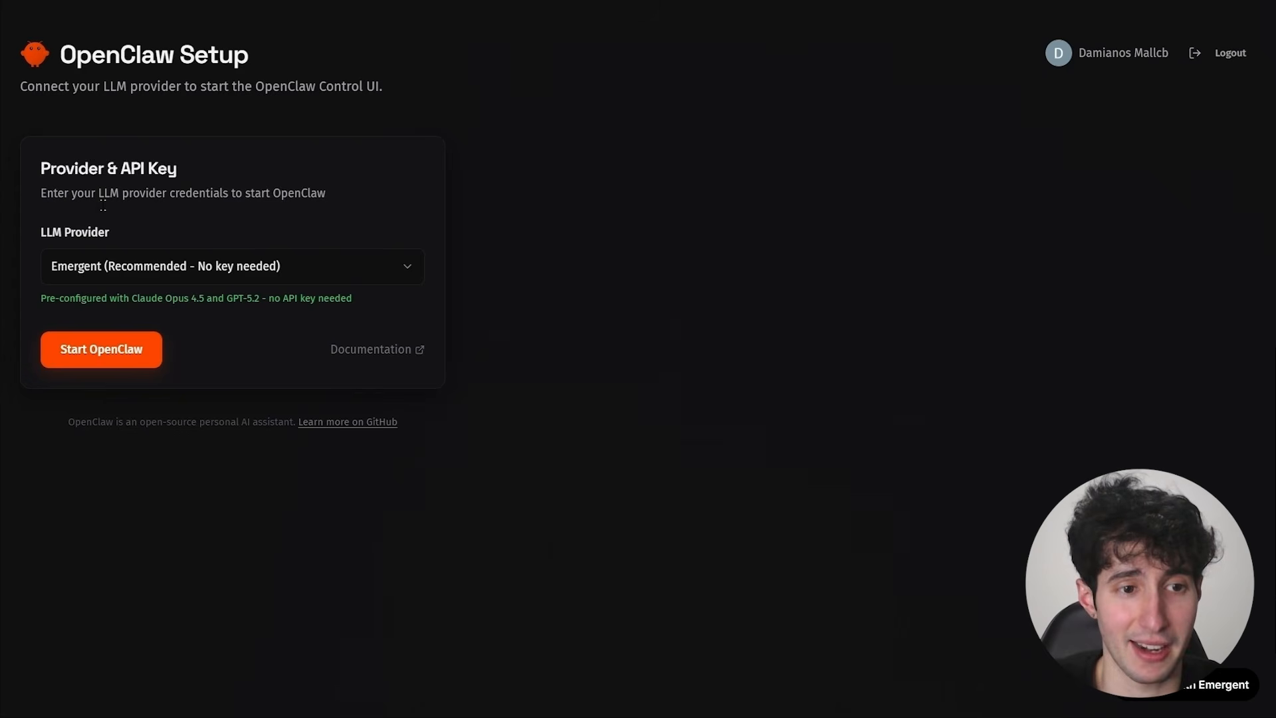
# Choose Emergent (Recommended - No key needed) as the LLM provider and start OpenClaw.
pyautogui.click(262, 273)
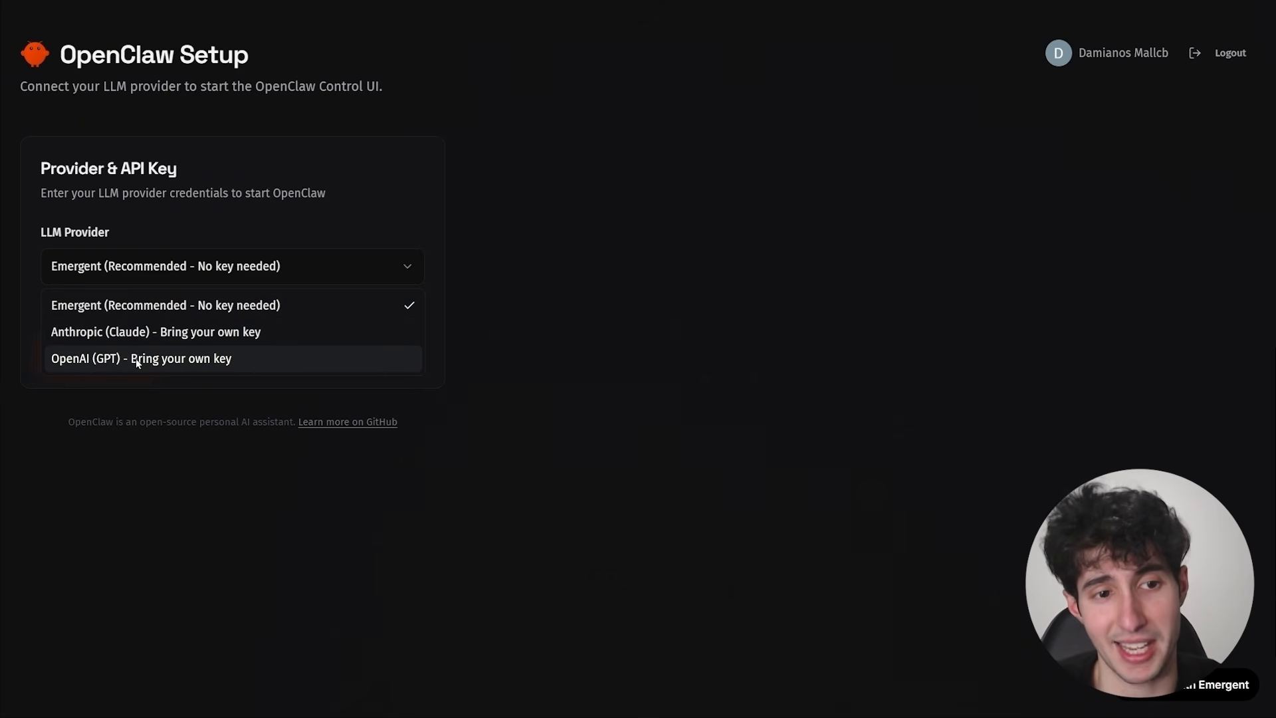
pyautogui.click(139, 314)
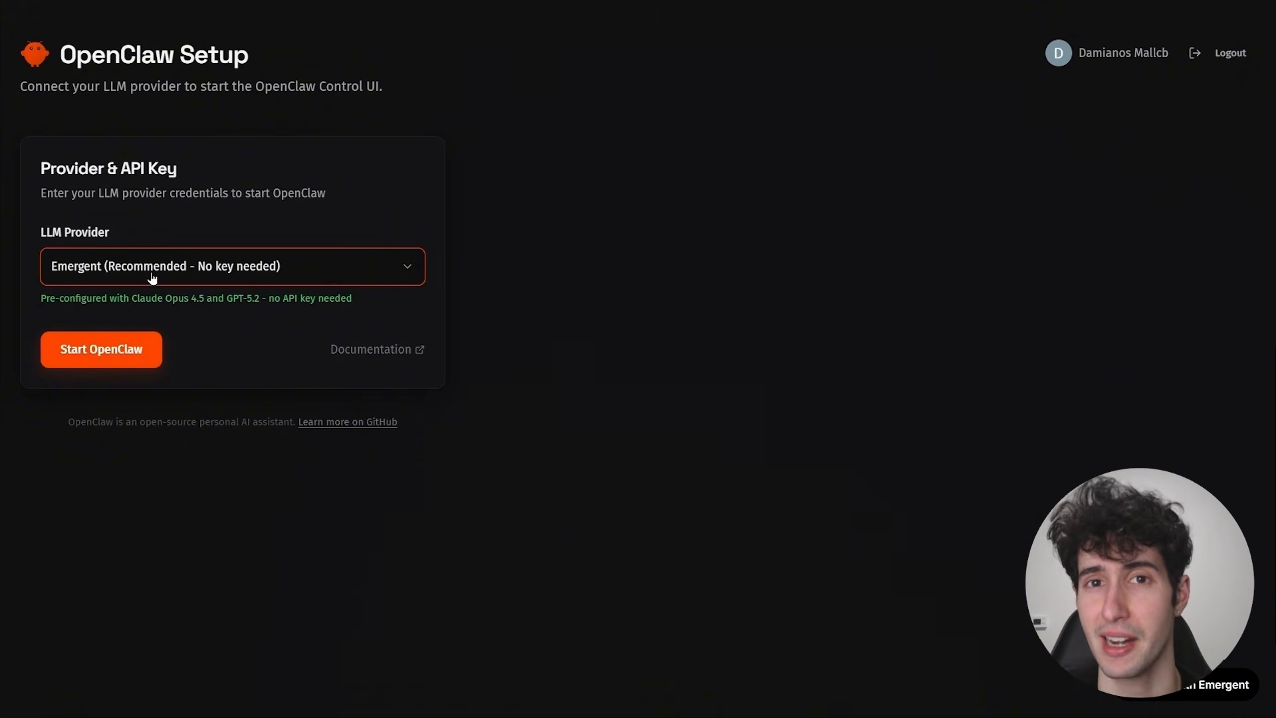
pyautogui.click(110, 359)
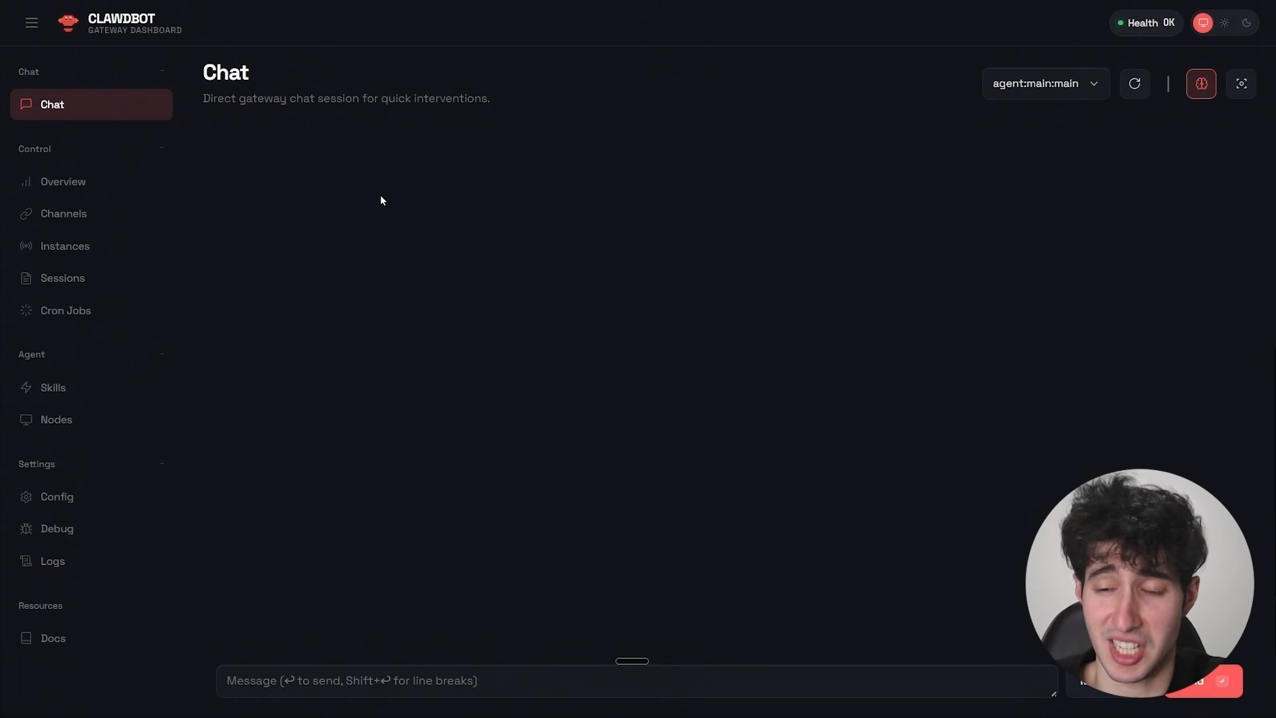
# Examine the gateway's Overview, Channels, Instances, Sessions and Cron Jobs pages, including the WhatsApp QR linking option.
pyautogui.click(64, 183)
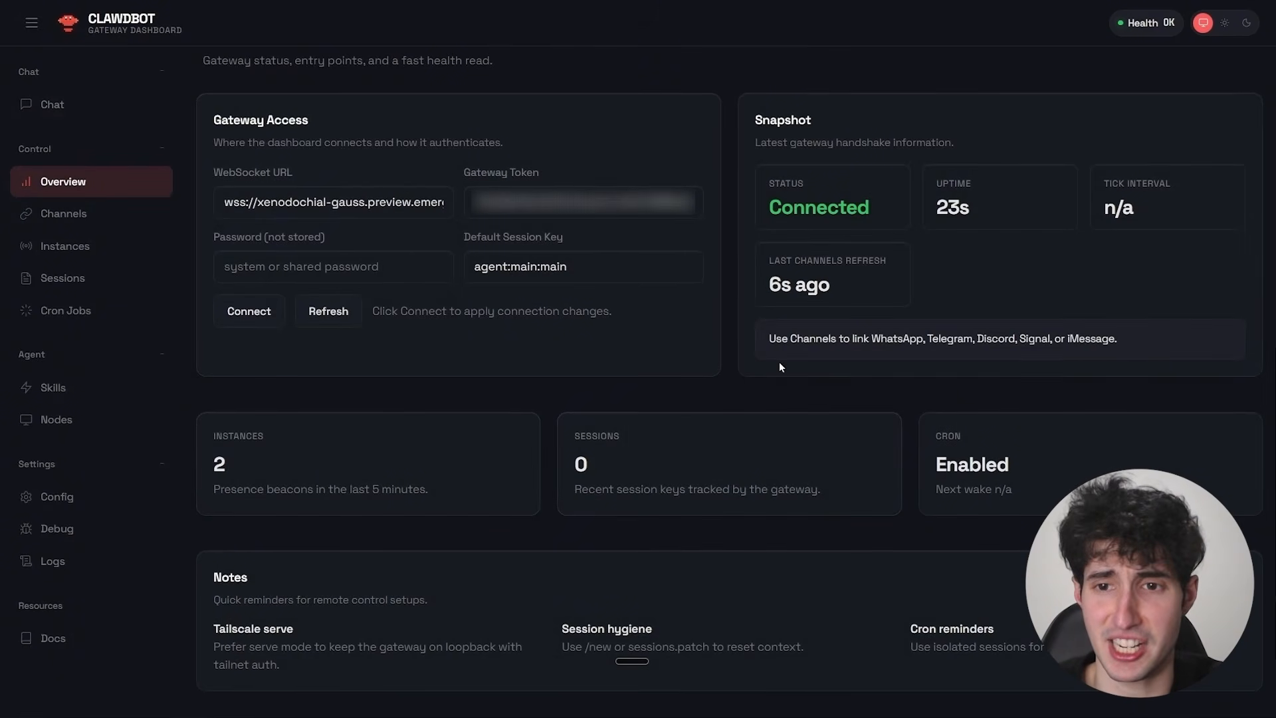
pyautogui.click(75, 222)
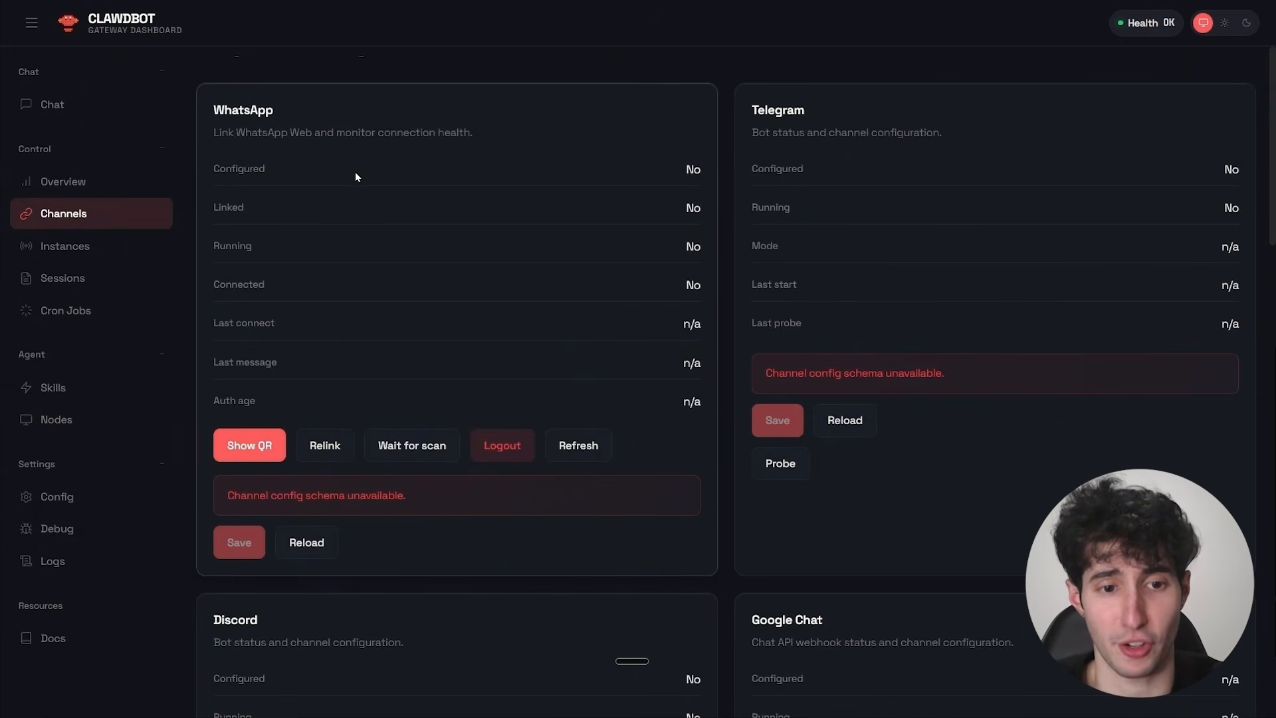
pyautogui.click(246, 453)
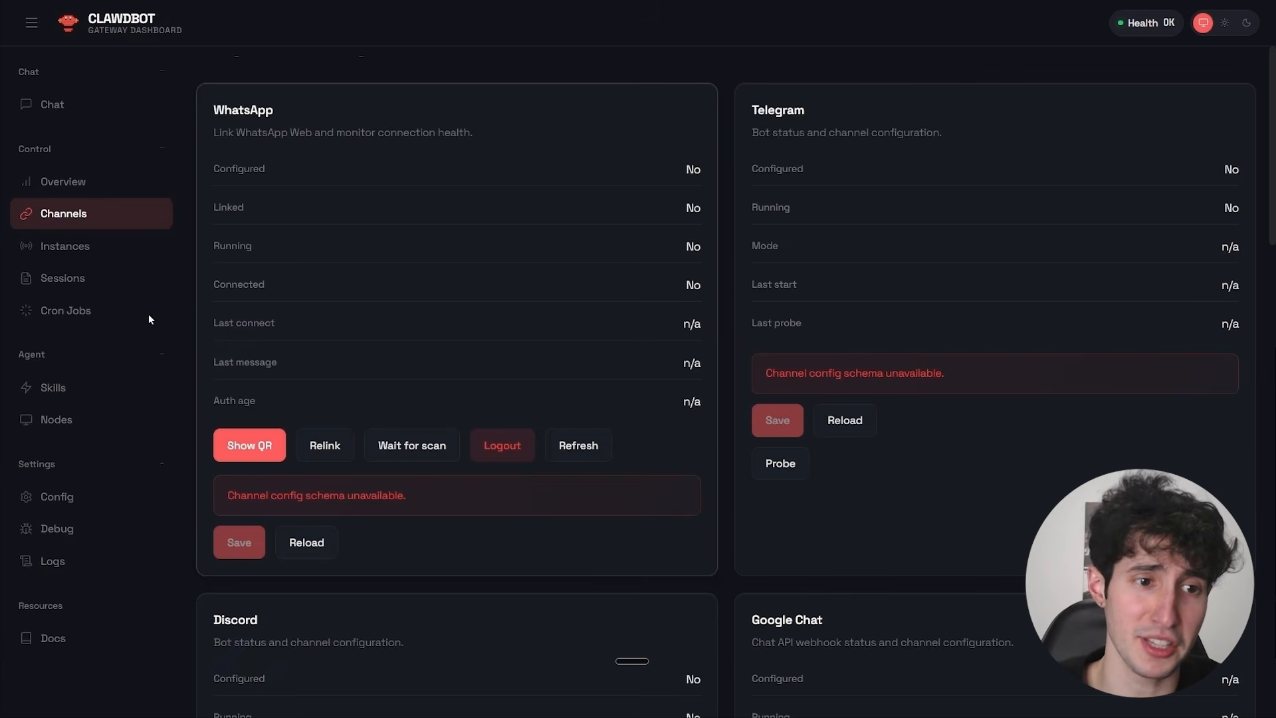
pyautogui.click(93, 252)
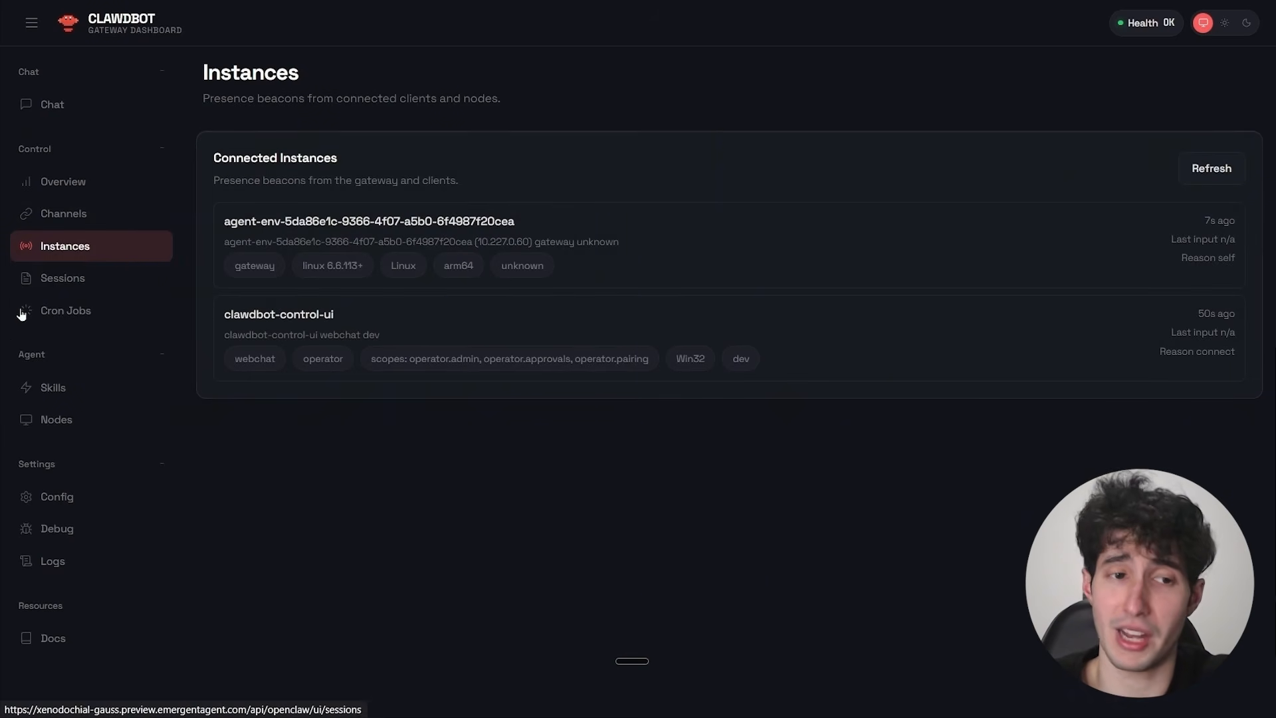
pyautogui.click(100, 278)
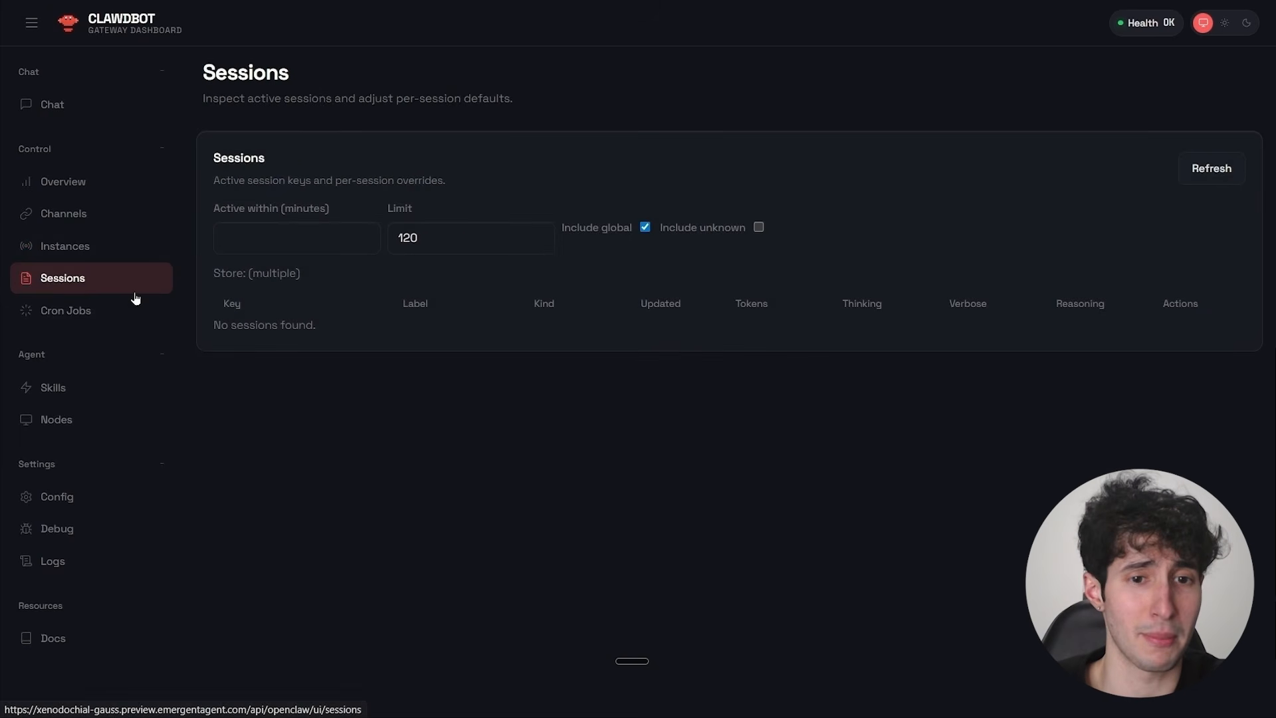
pyautogui.click(103, 313)
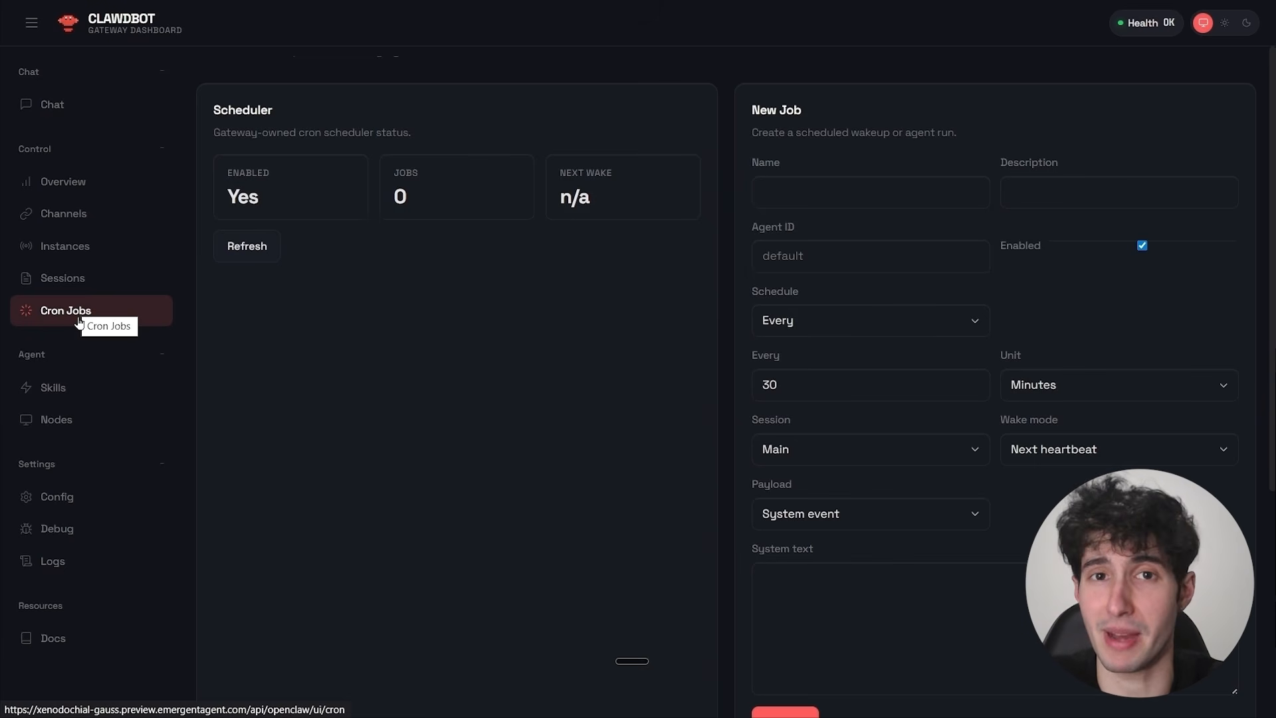
# Send the message "hello" to the assistant in the gateway chat.
pyautogui.click(49, 112)
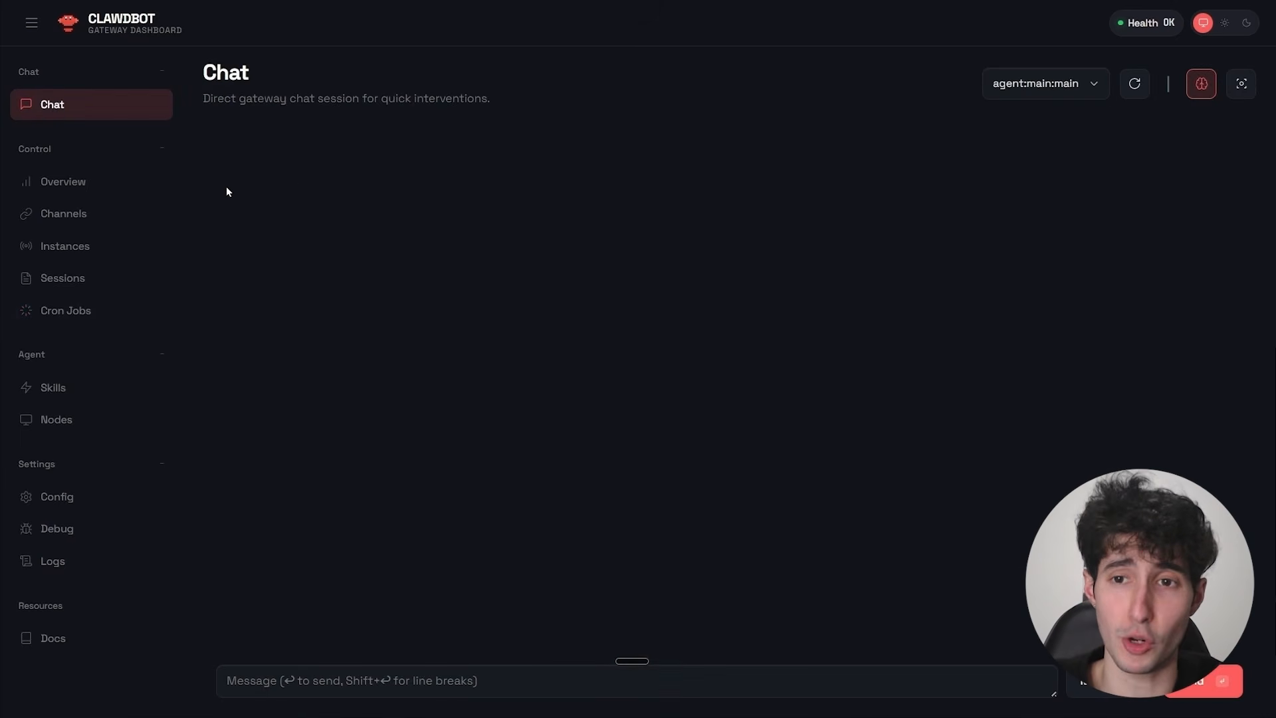
pyautogui.click(260, 680)
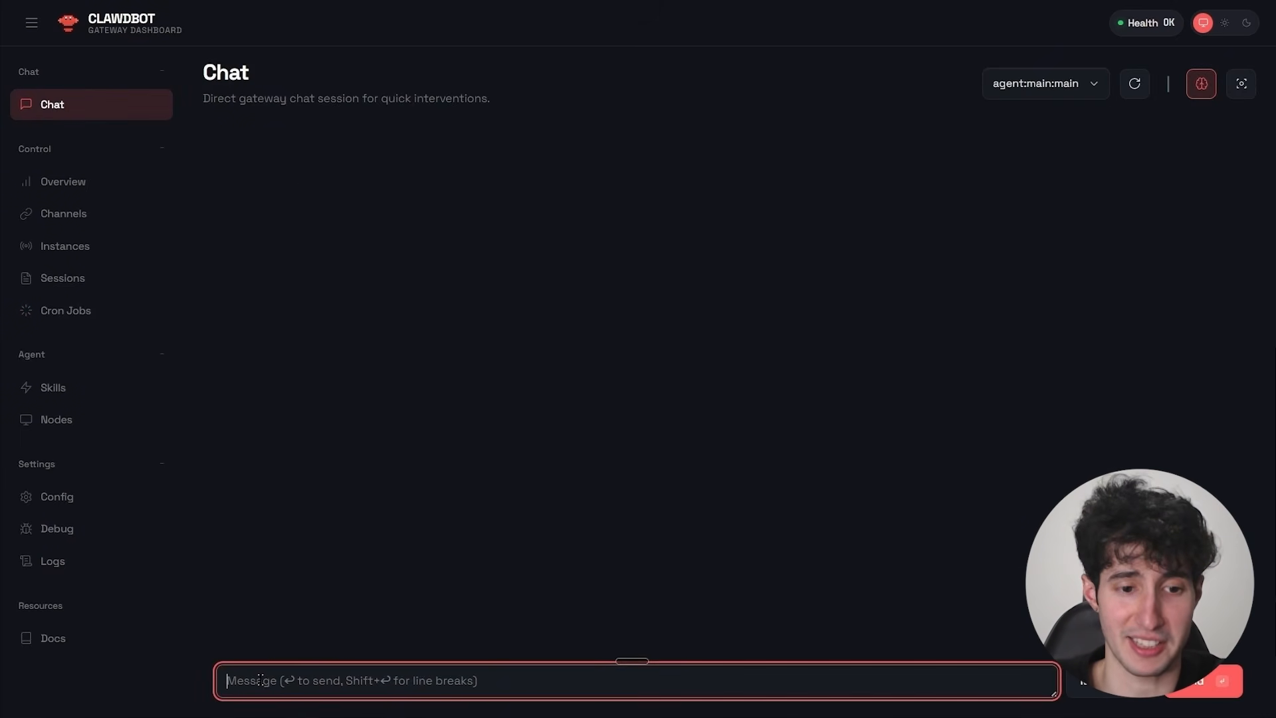
pyautogui.write('hello')
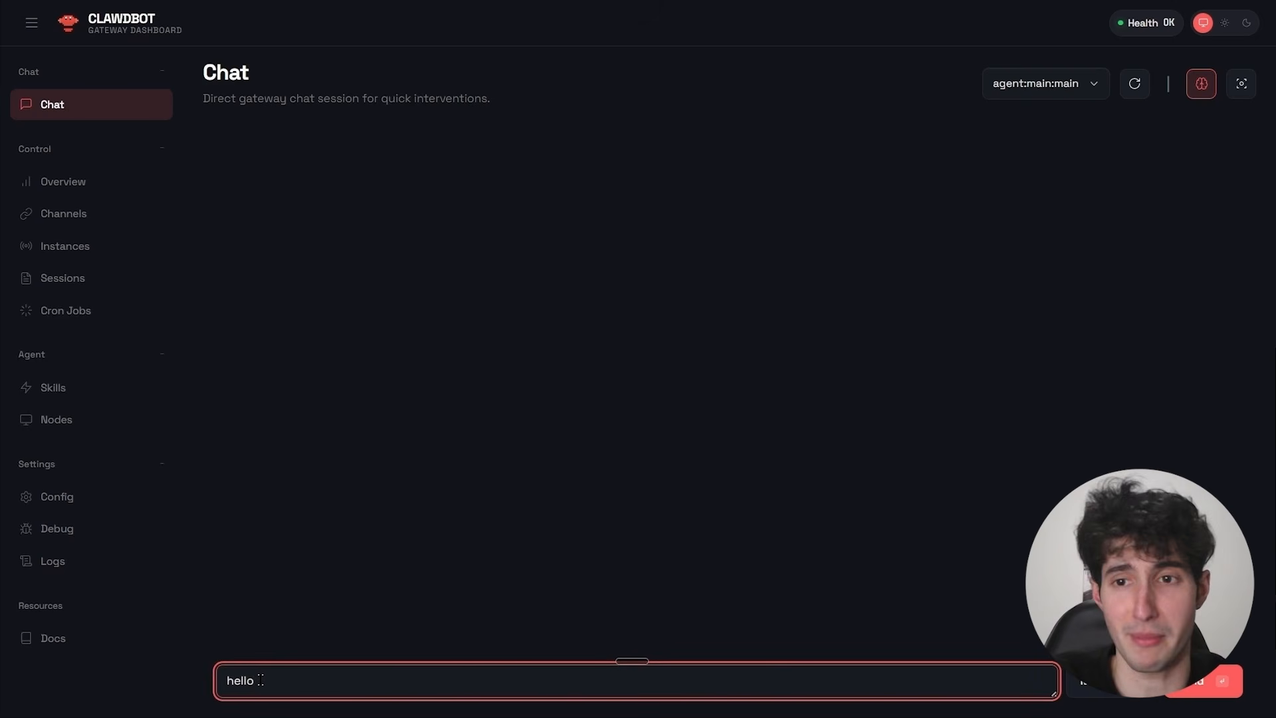
pyautogui.press('Return')
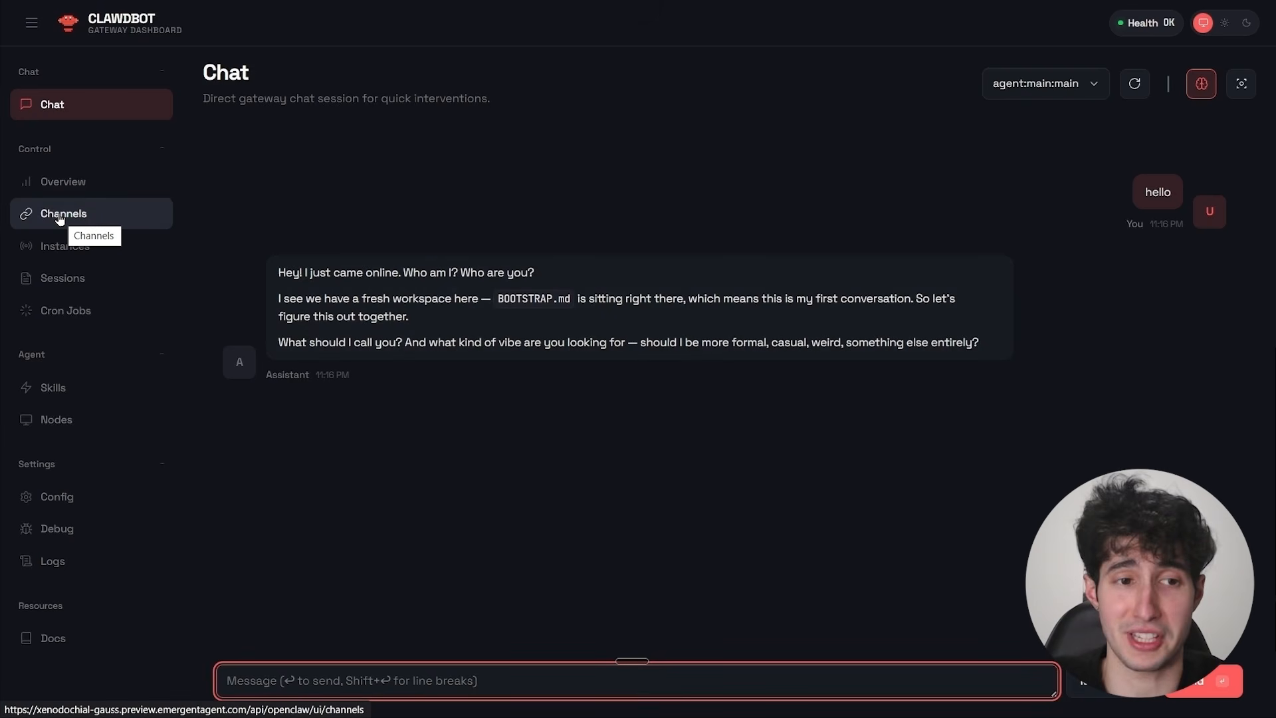
# Ask the assistant in the gateway chat for all the steps needed to connect Telegram to Claude Board step-by-step.
pyautogui.click(60, 218)
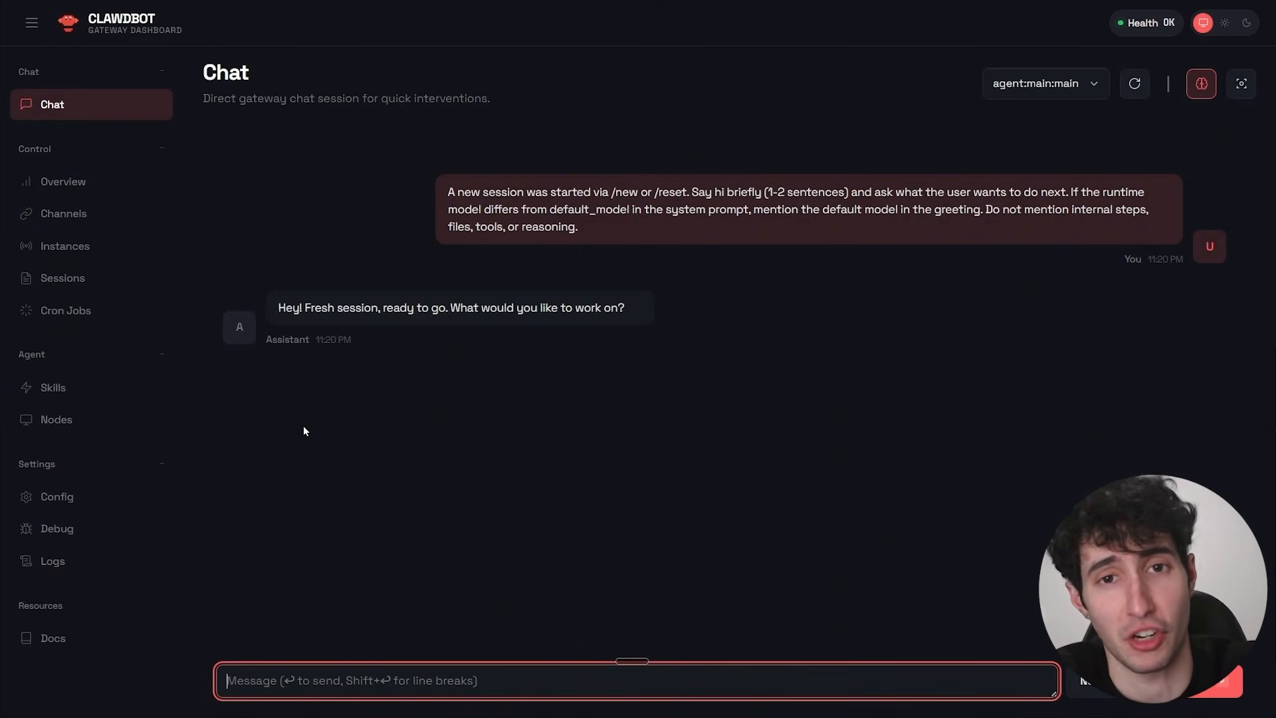
pyautogui.click(281, 680)
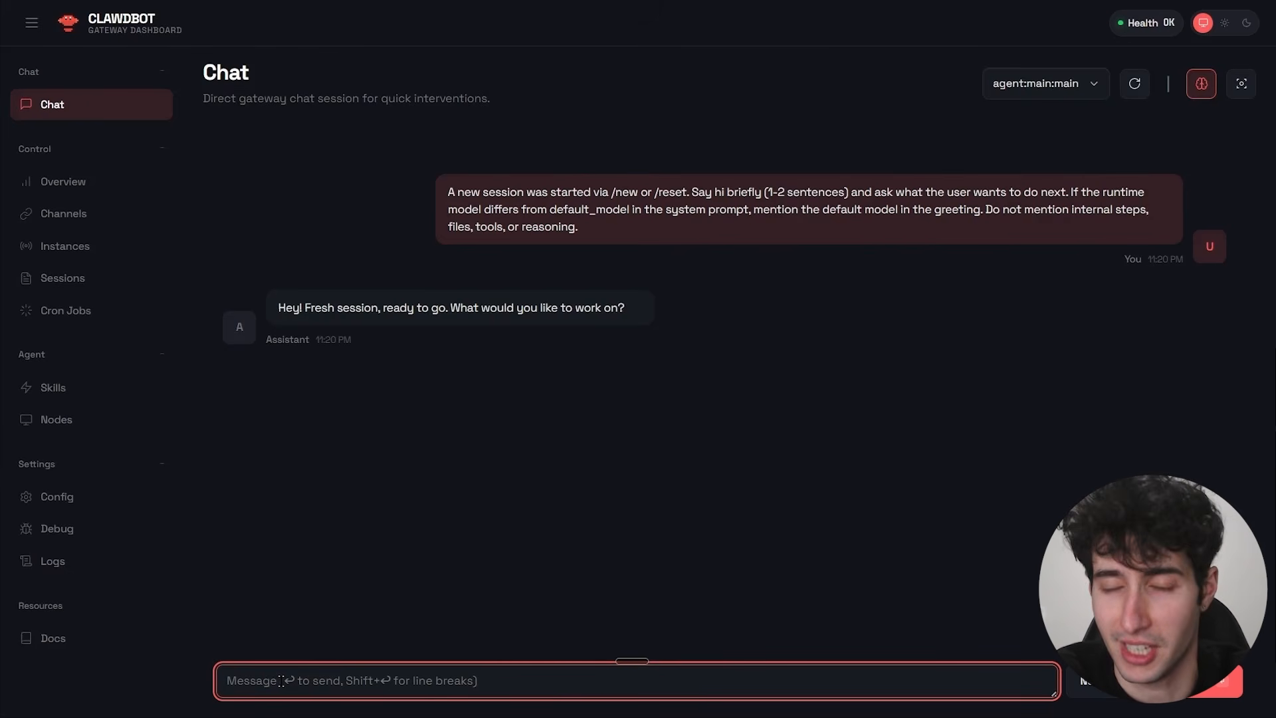
pyautogui.press('fn')
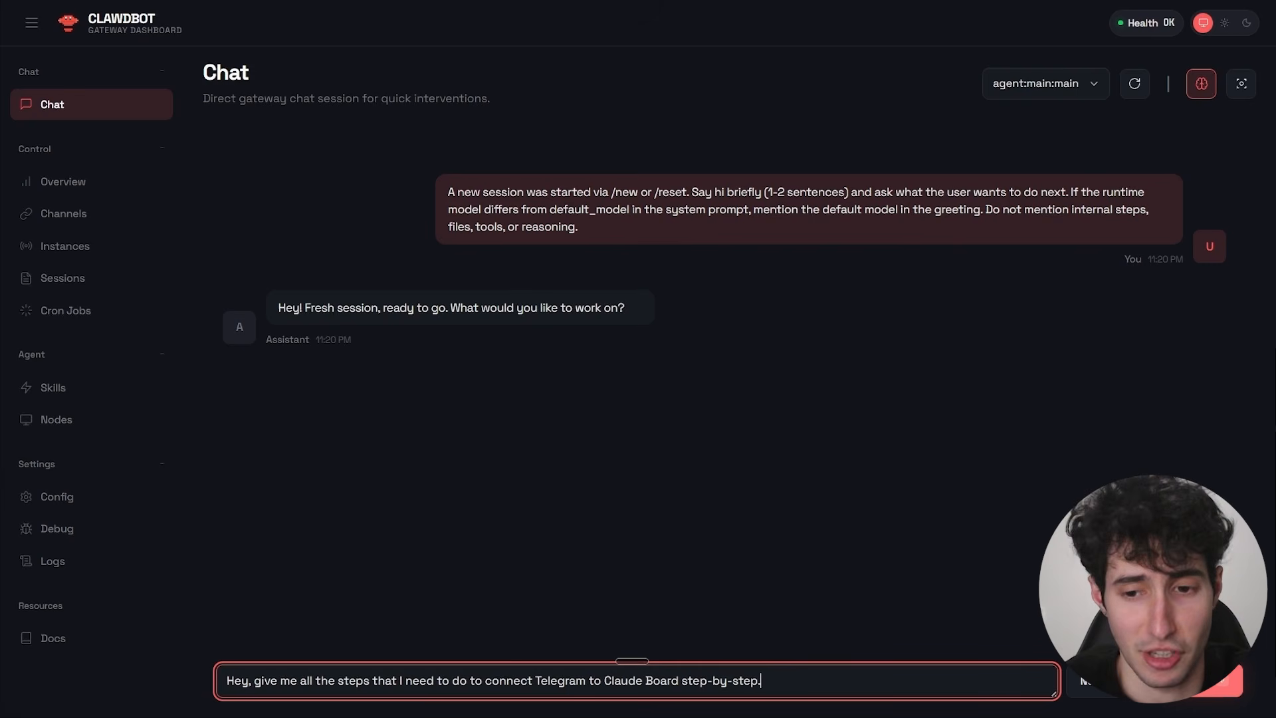
pyautogui.press('Return')
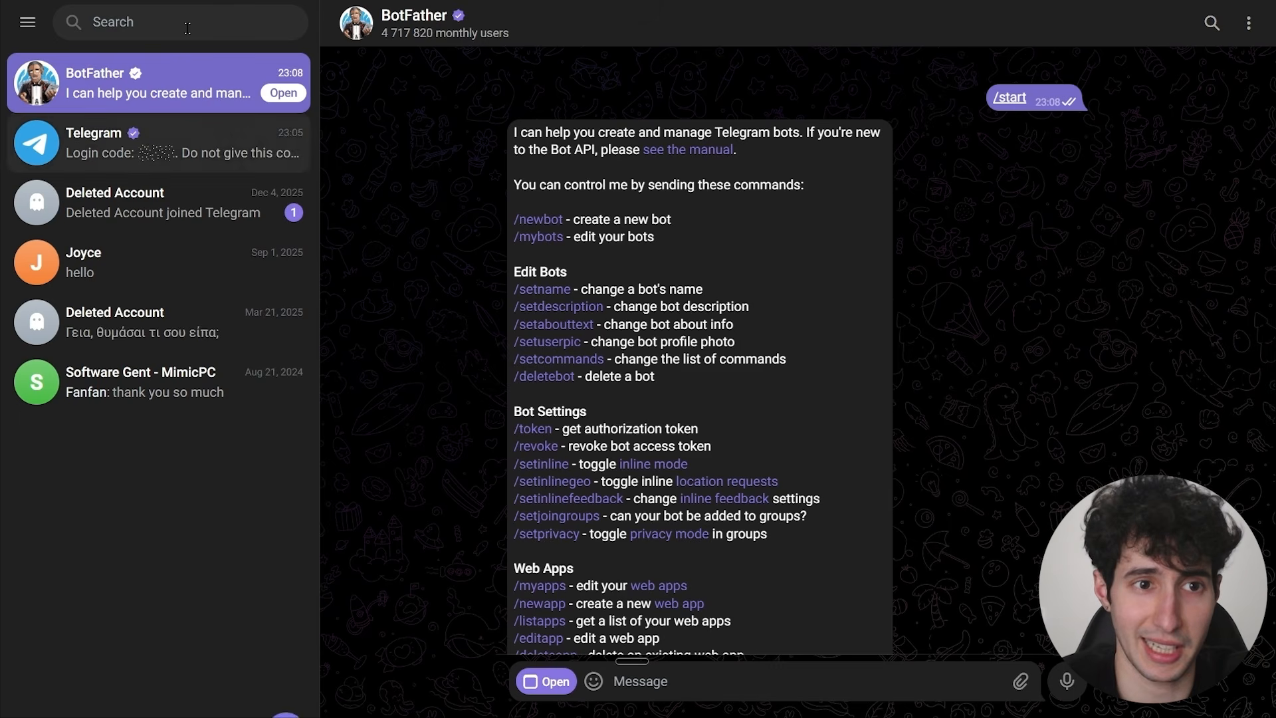
# Switch to Telegram and search the chats for "bot" to find BotFather.
pyautogui.click(181, 27)
pyautogui.write('bot')
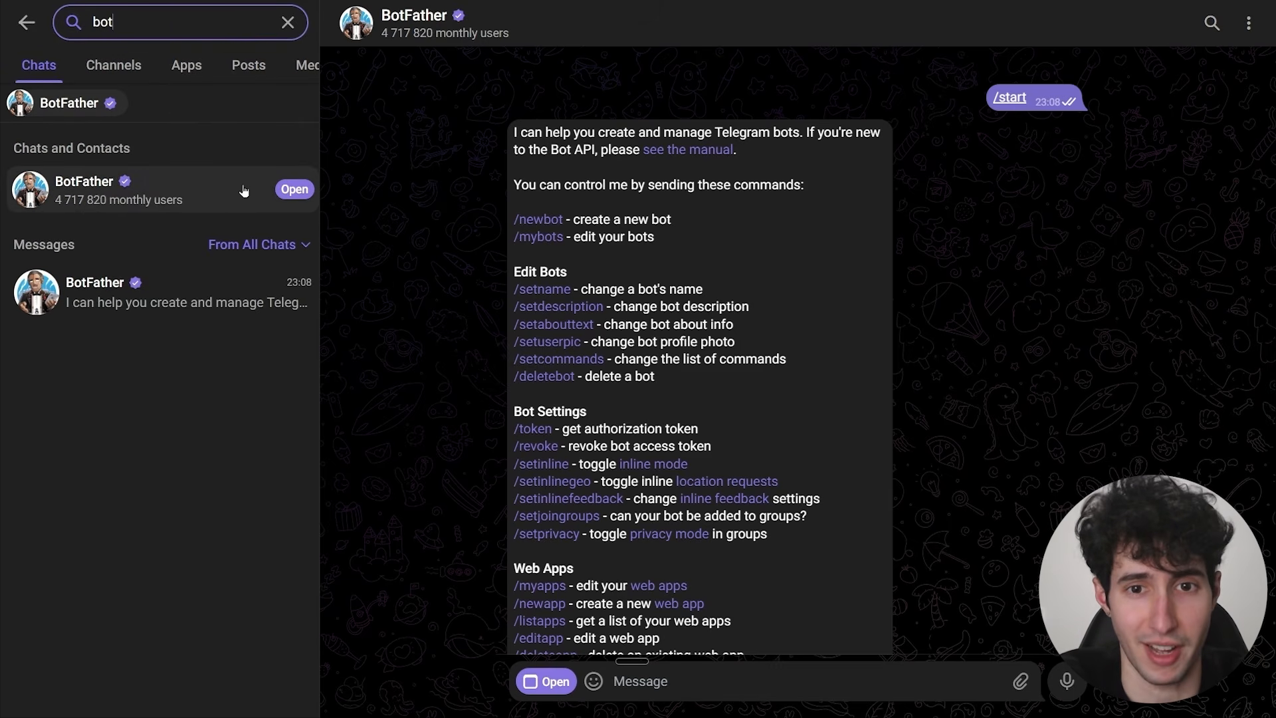
pyautogui.click(970, 286)
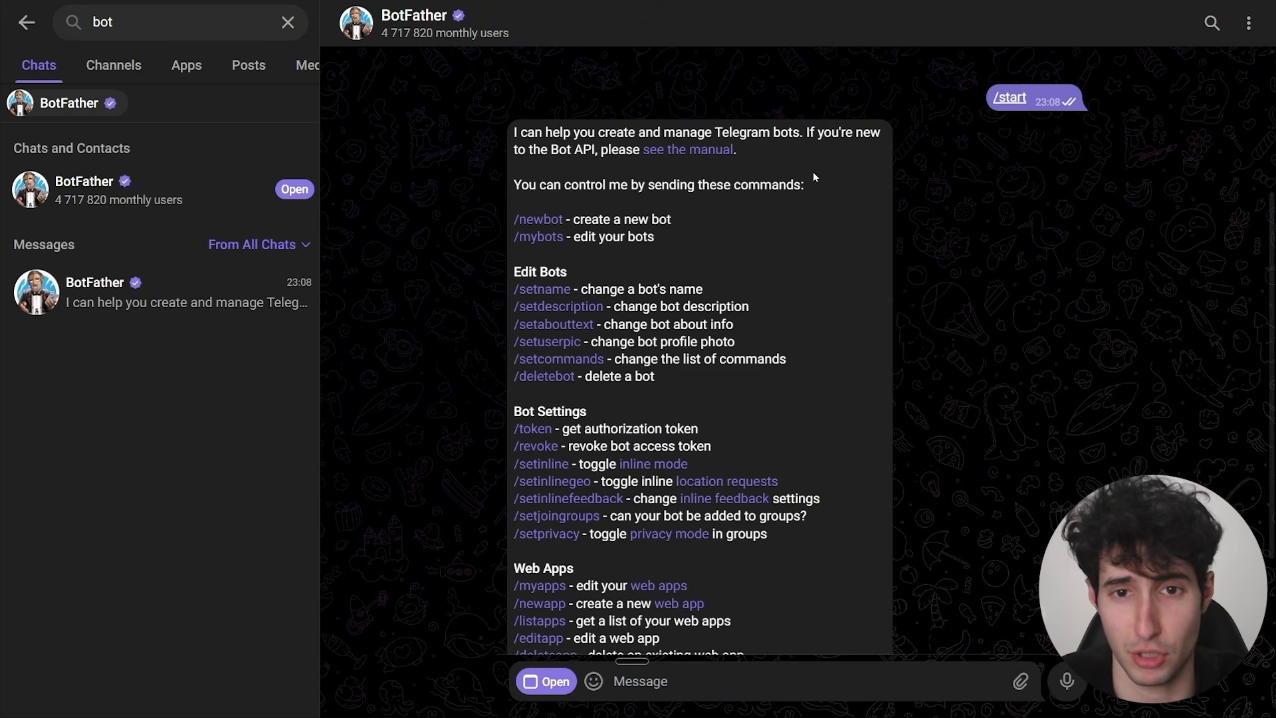
# Send BotFather the /newbot command to begin creating a new bot.
pyautogui.scroll(-3, 813, 171)
pyautogui.scroll(4, 658, 264)
pyautogui.scroll(-2, 659, 264)
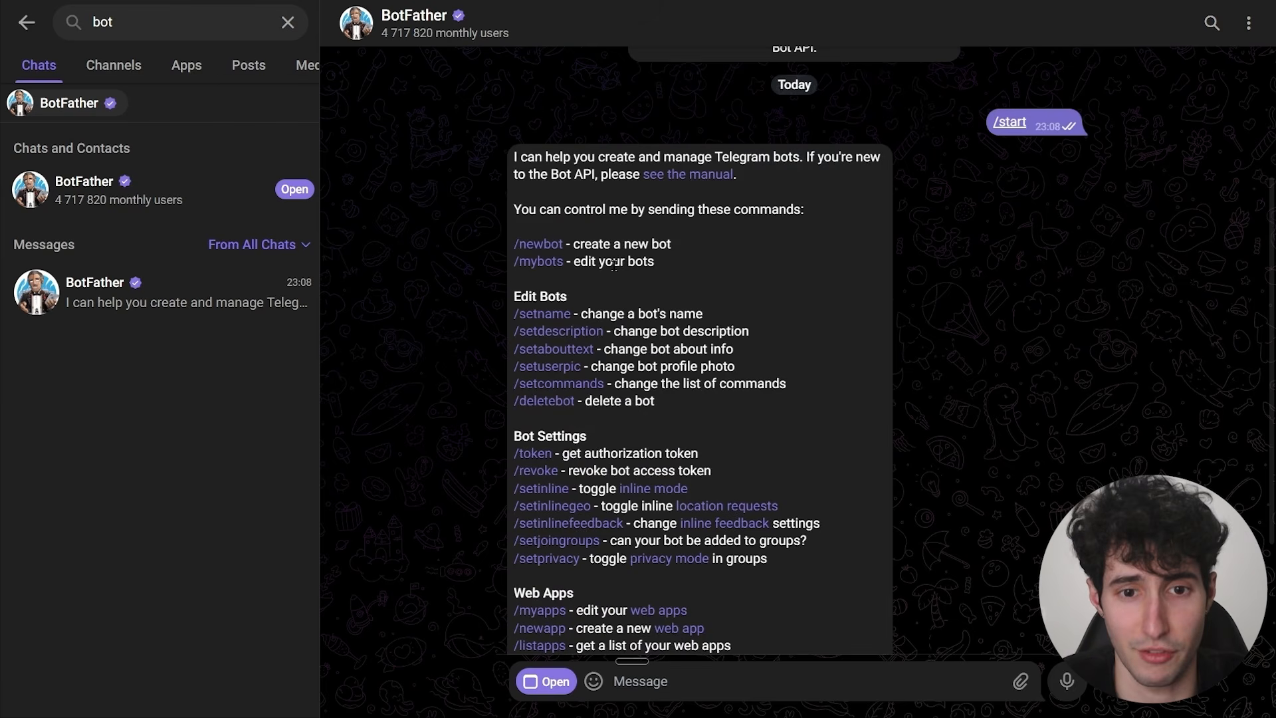
pyautogui.write('/')
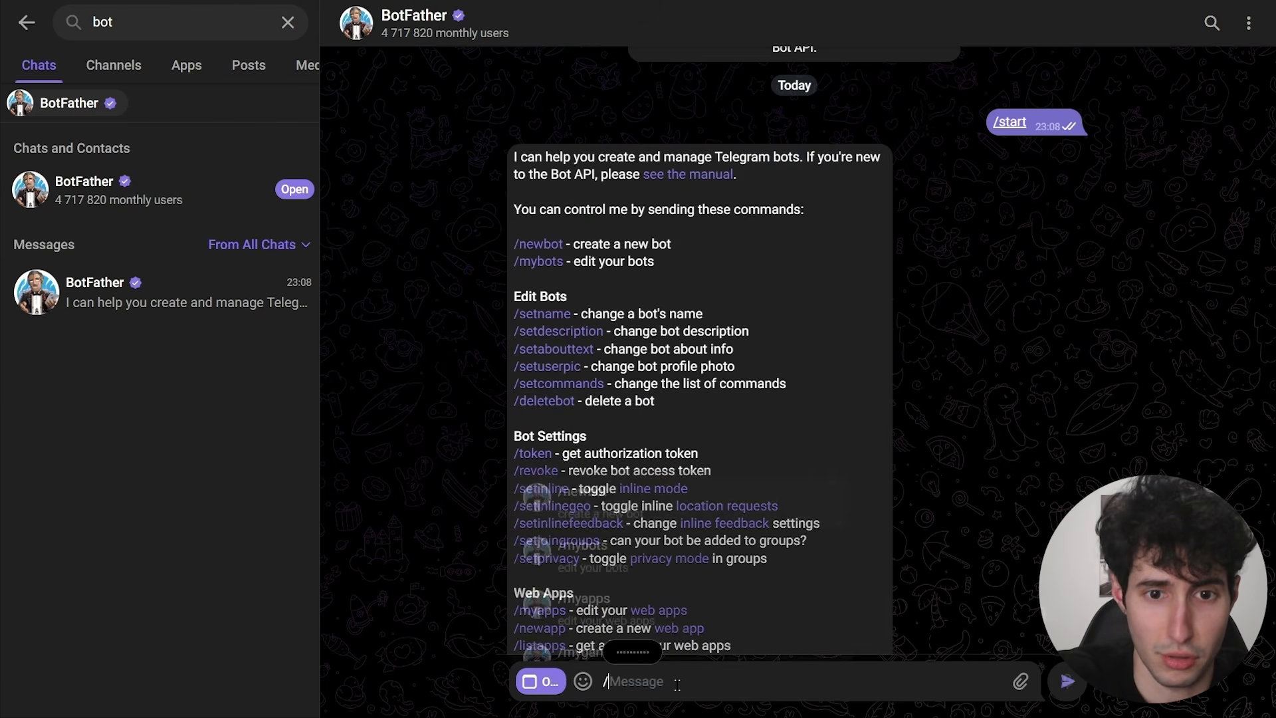
pyautogui.write('newbo')
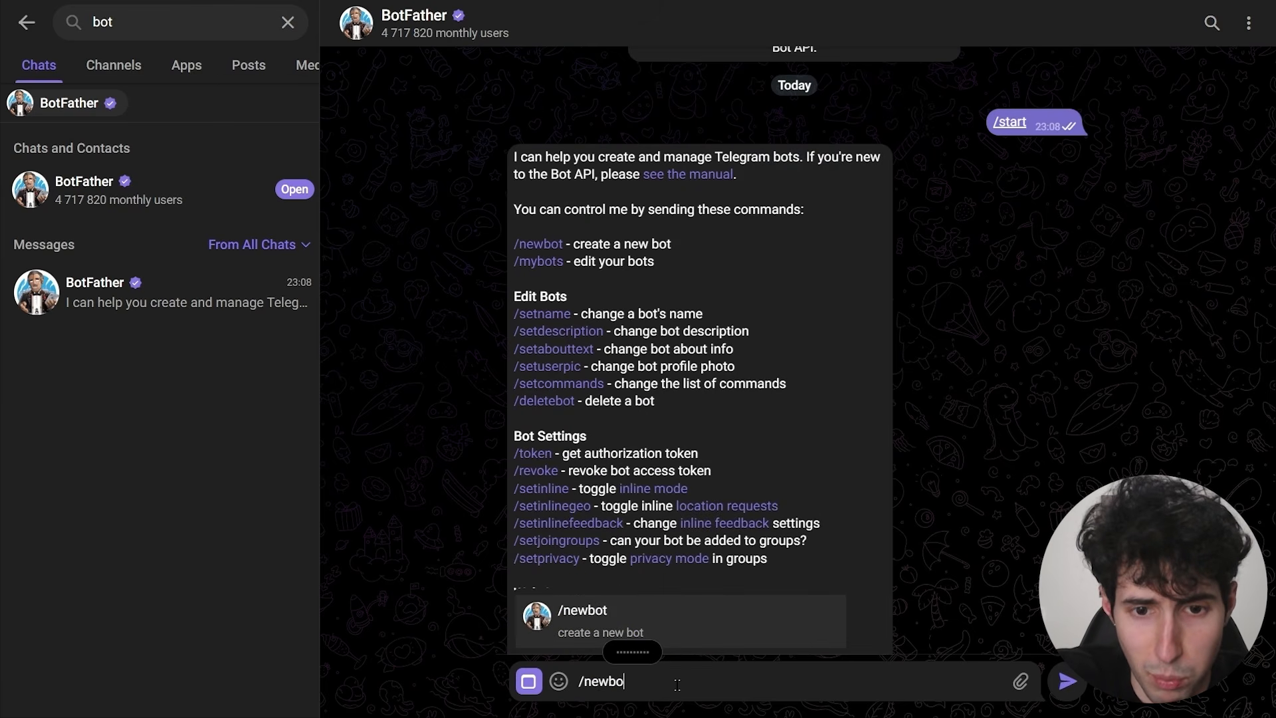
pyautogui.click(644, 645)
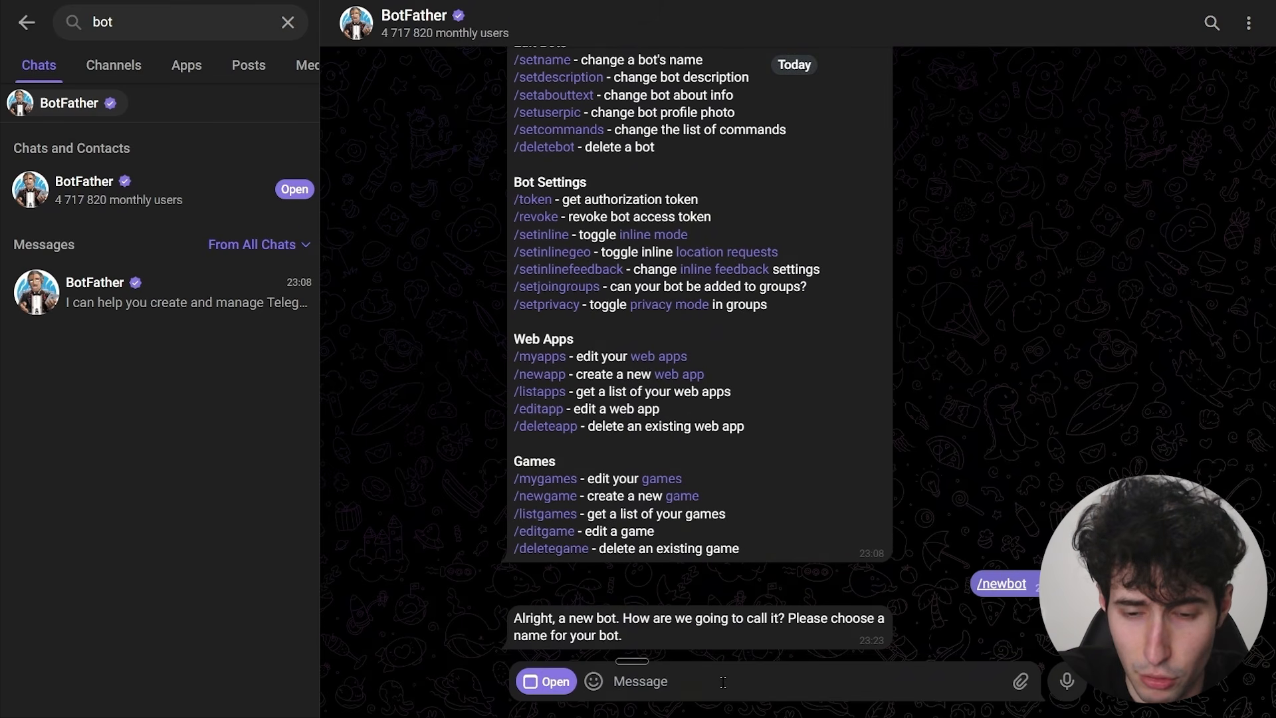
# Name the new bot Bob and request the username bob_bot.
pyautogui.click(723, 684)
pyautogui.write('Bob')
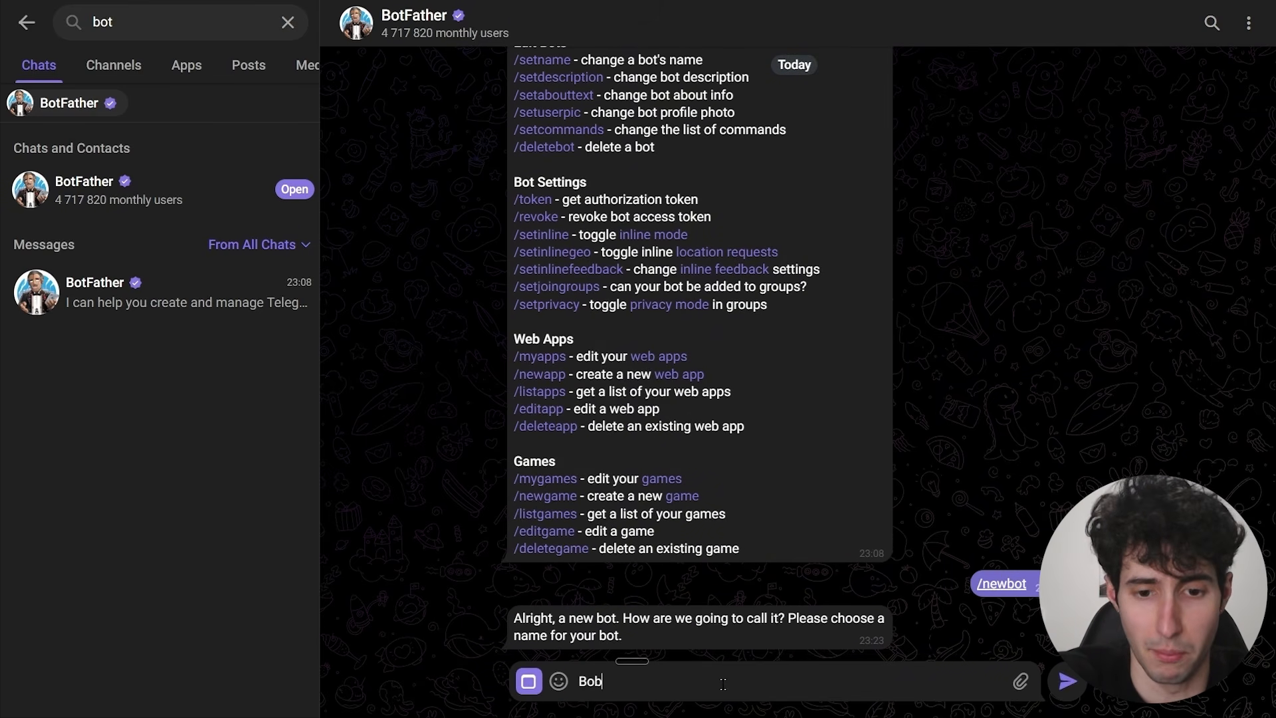
pyautogui.press('Return')
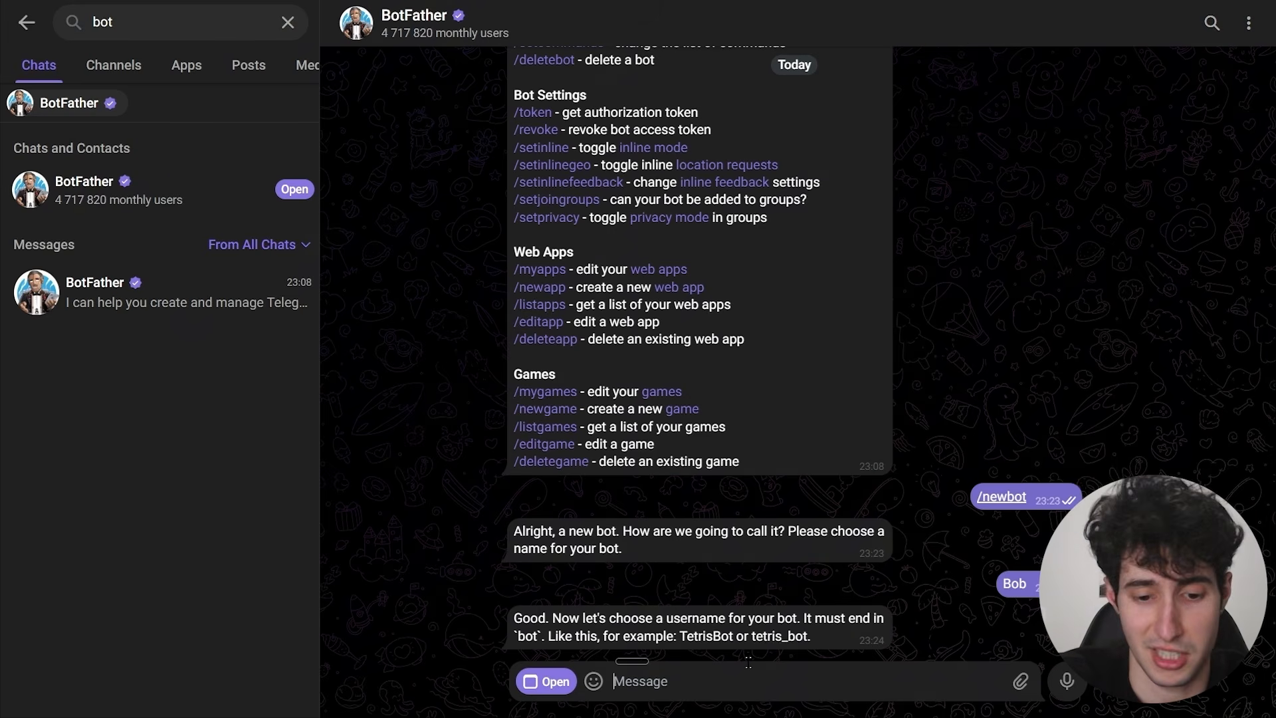
pyautogui.write('bob_bot')
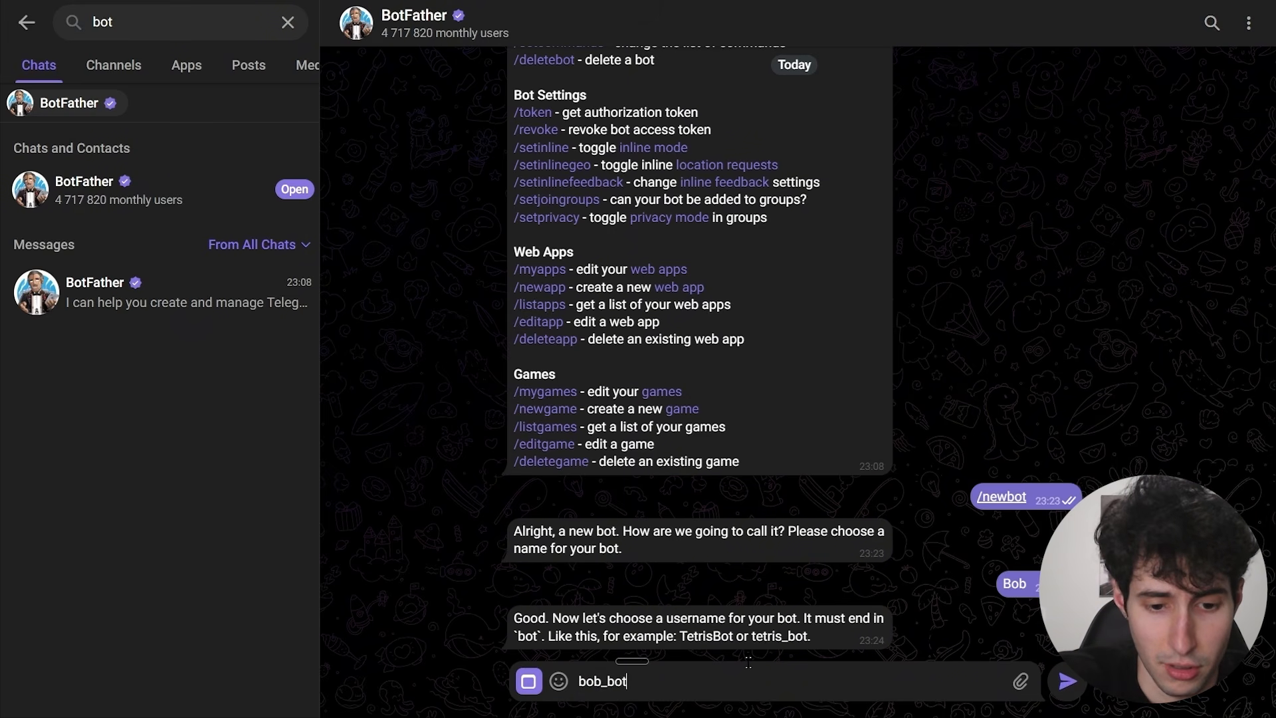
pyautogui.press('Return')
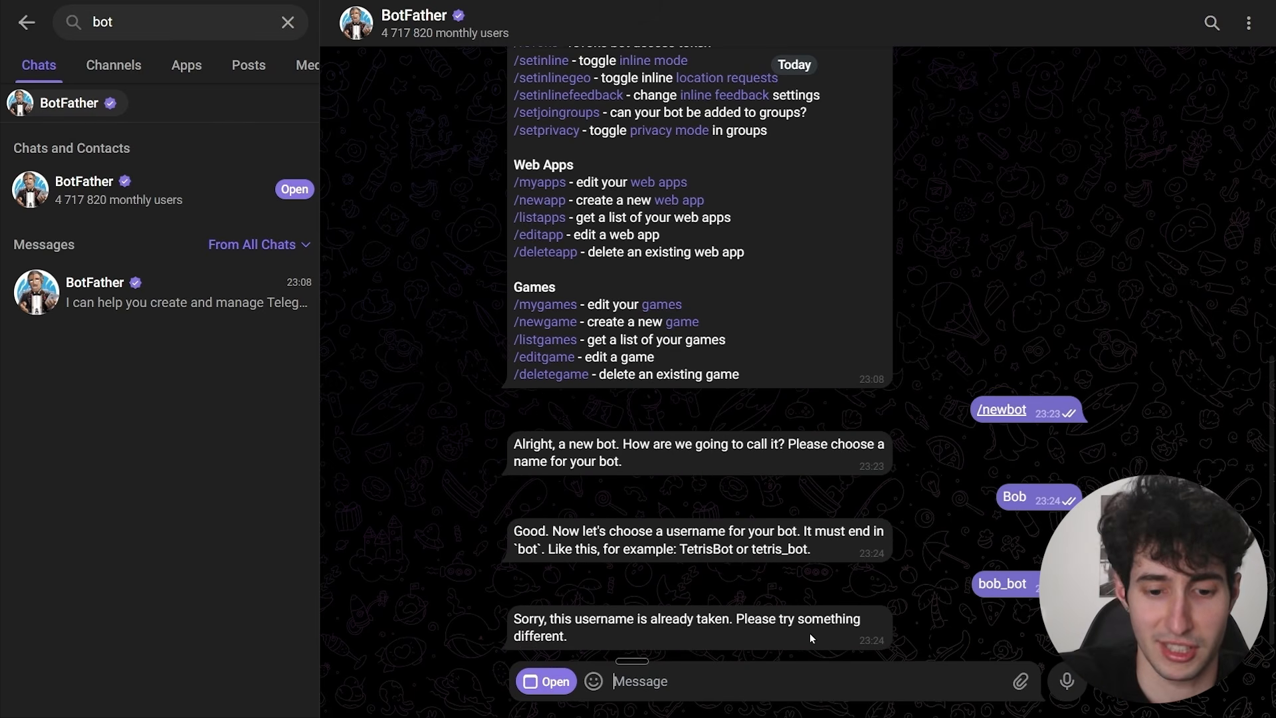
# Submit bob12478_bot to BotFather as the new bot's username.
pyautogui.write('bob12')
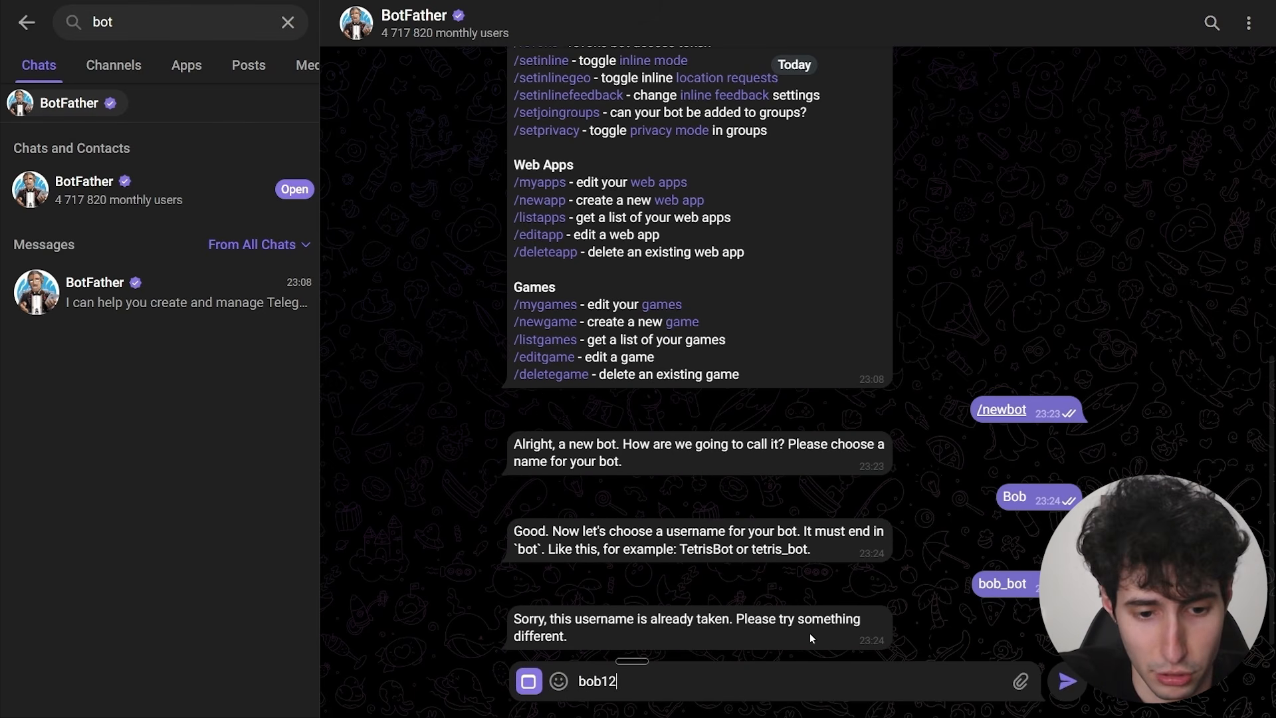
pyautogui.write('478_bot')
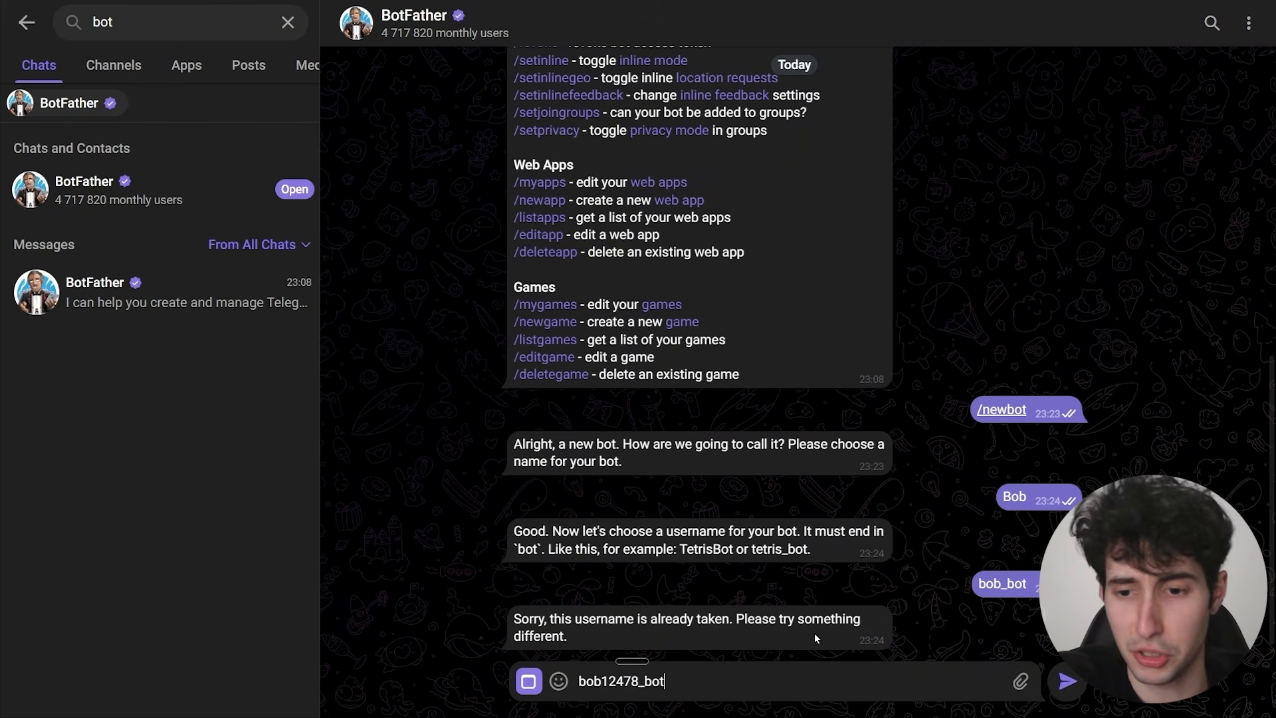
pyautogui.press('Return')
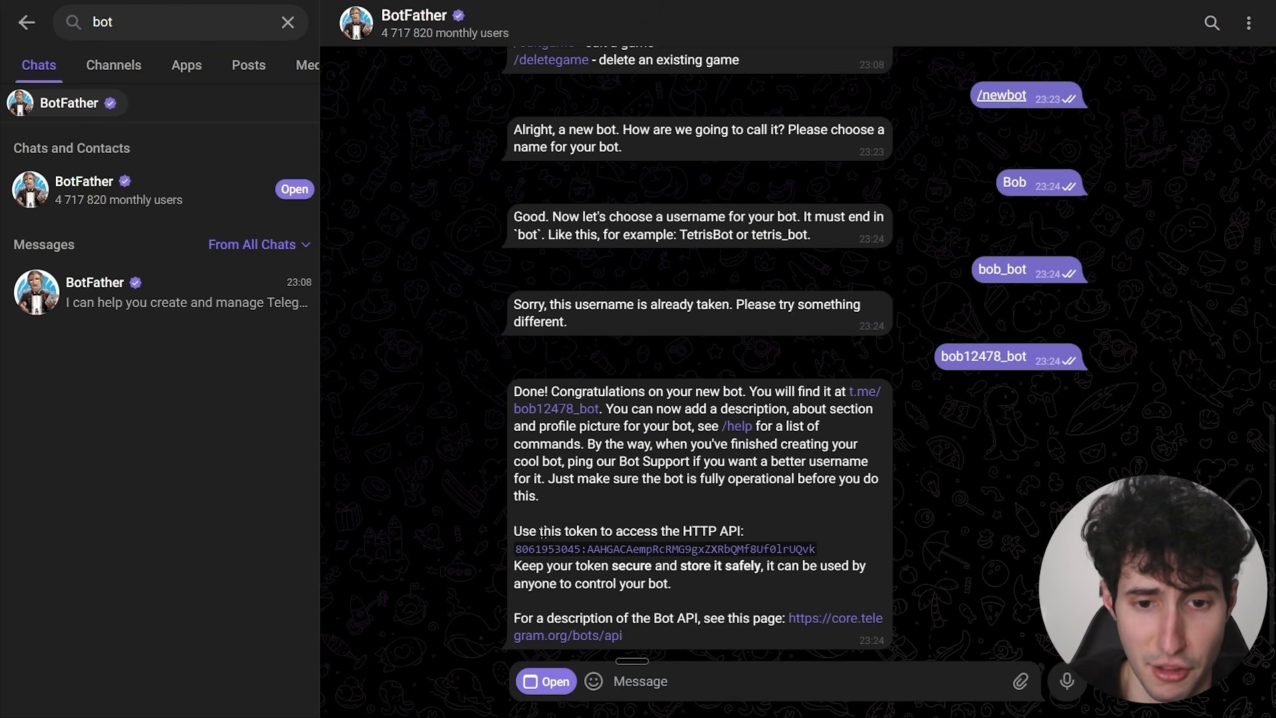
# Copy the bot token from BotFather and send it in the Clawdbot gateway chat, asking for all necessary configurations to connect Telegram.
pyautogui.moveTo(513, 549); pyautogui.dragTo(821, 549)
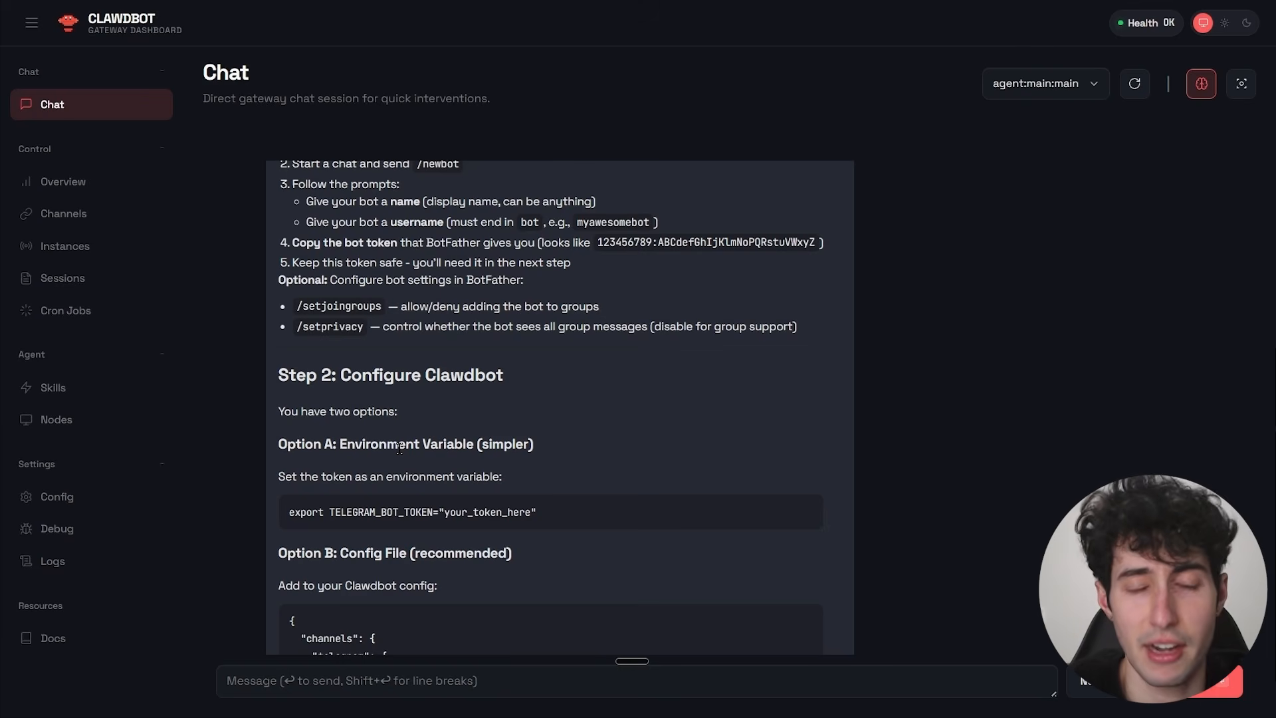
pyautogui.click(304, 678)
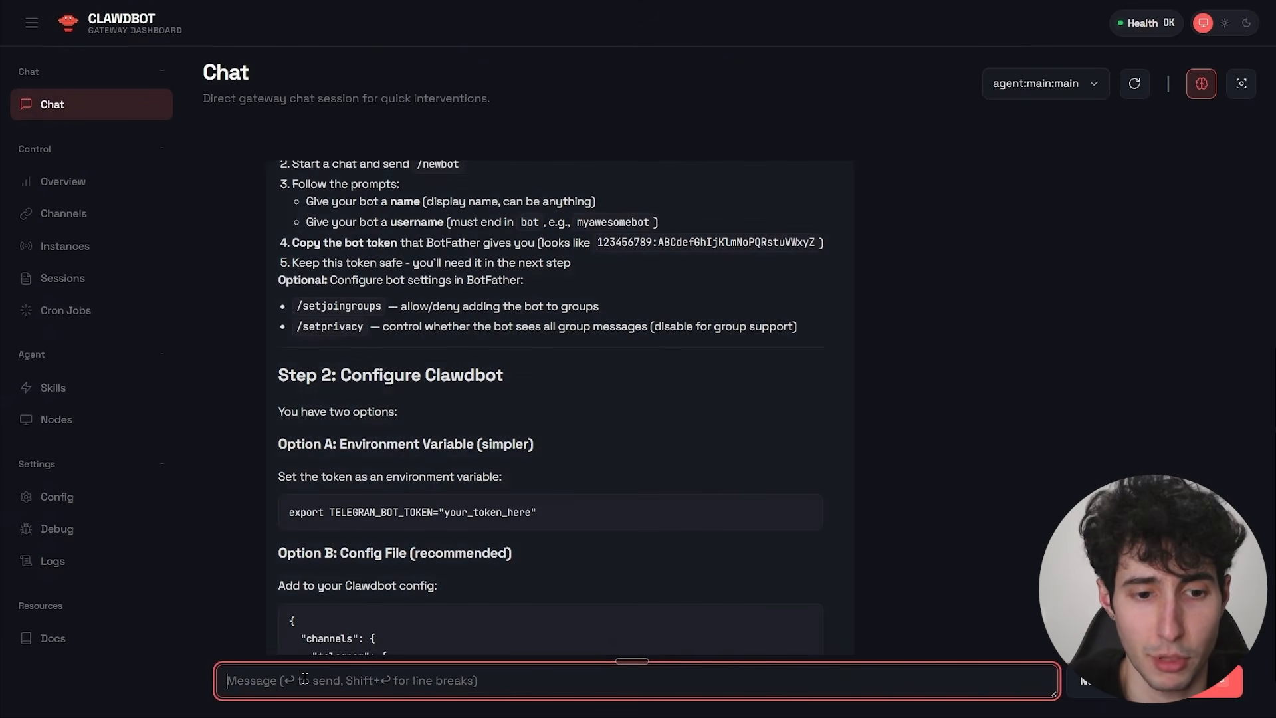
pyautogui.press('fn')
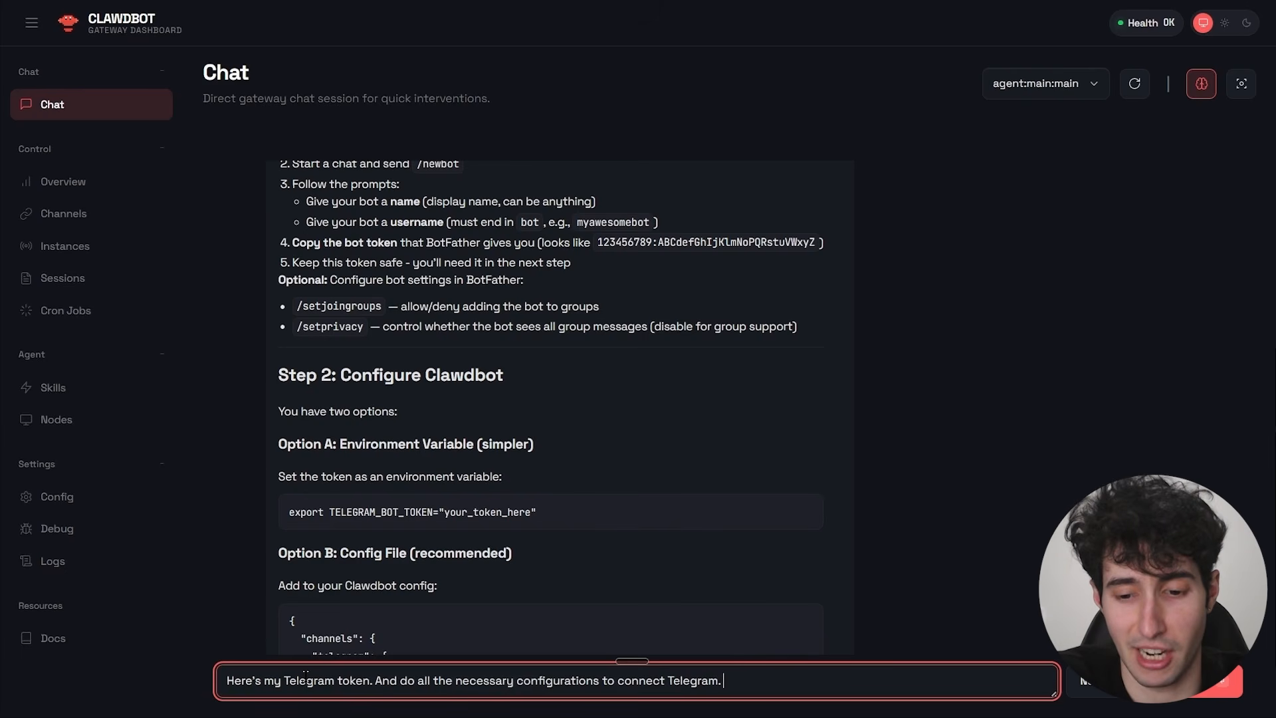
pyautogui.press('super+v')
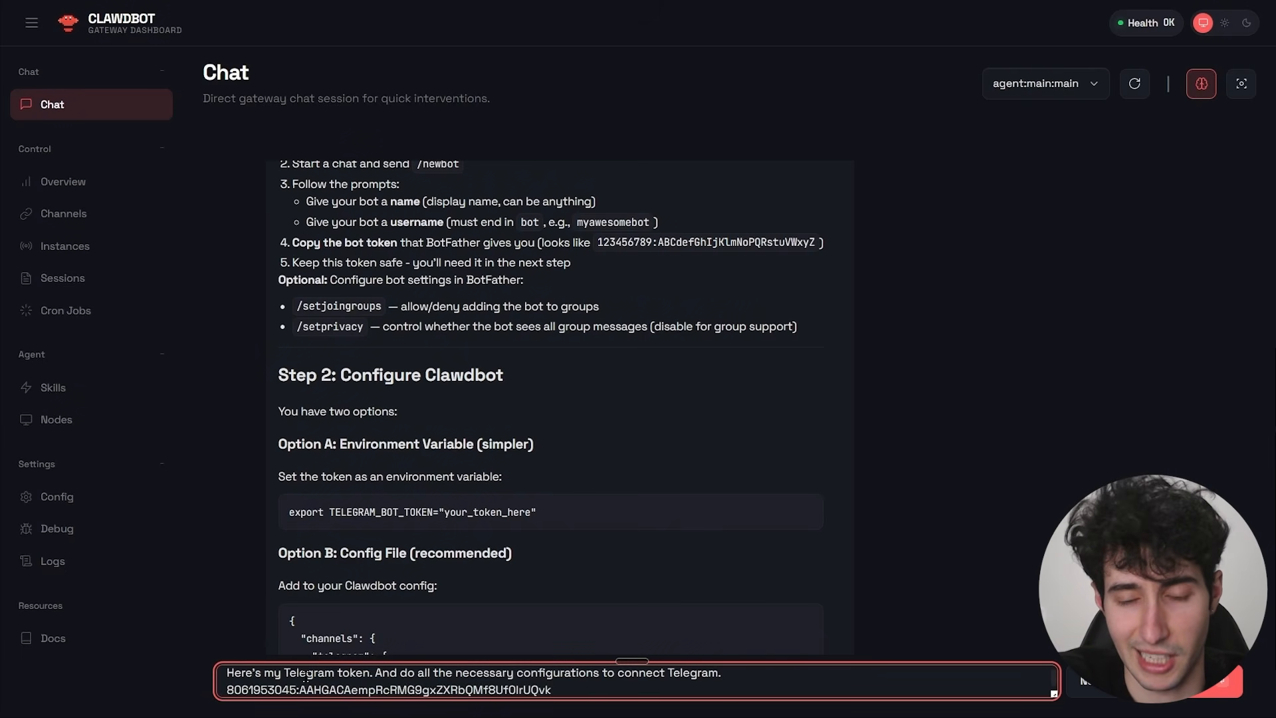
pyautogui.press('Return')
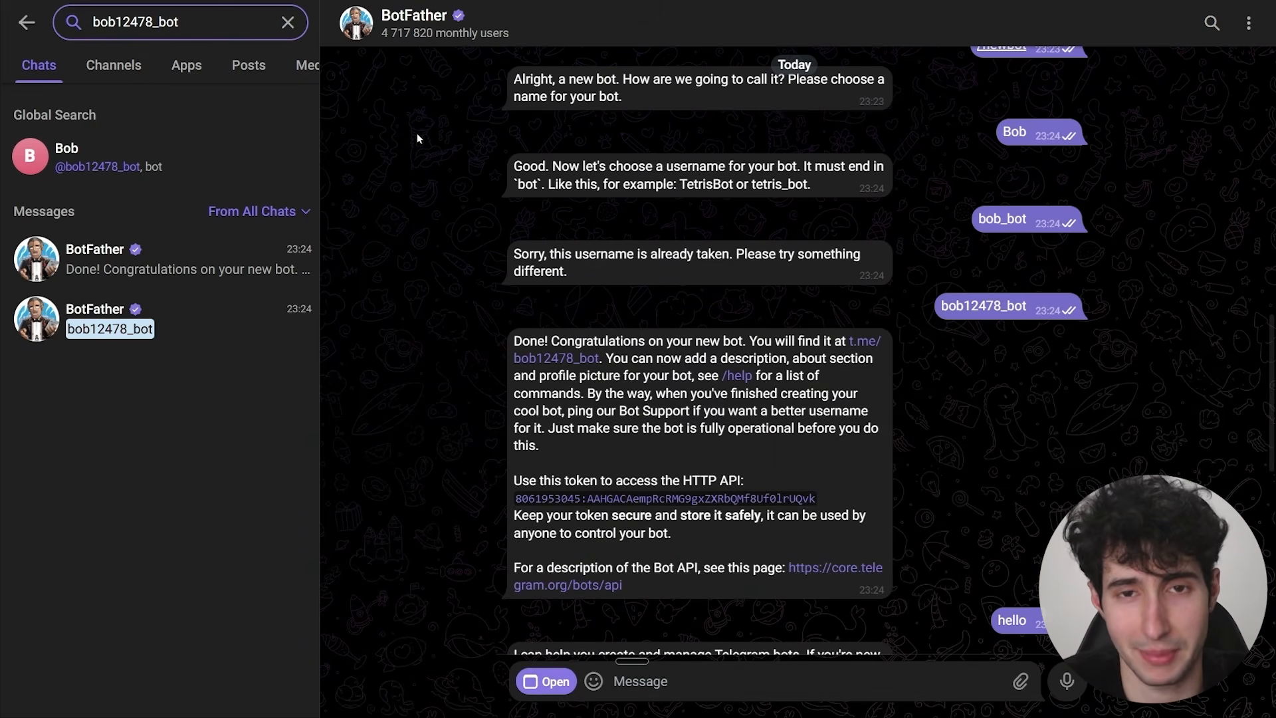
# Start the bob12478_bot bot in Telegram and copy its full pairing message.
pyautogui.click(107, 149)
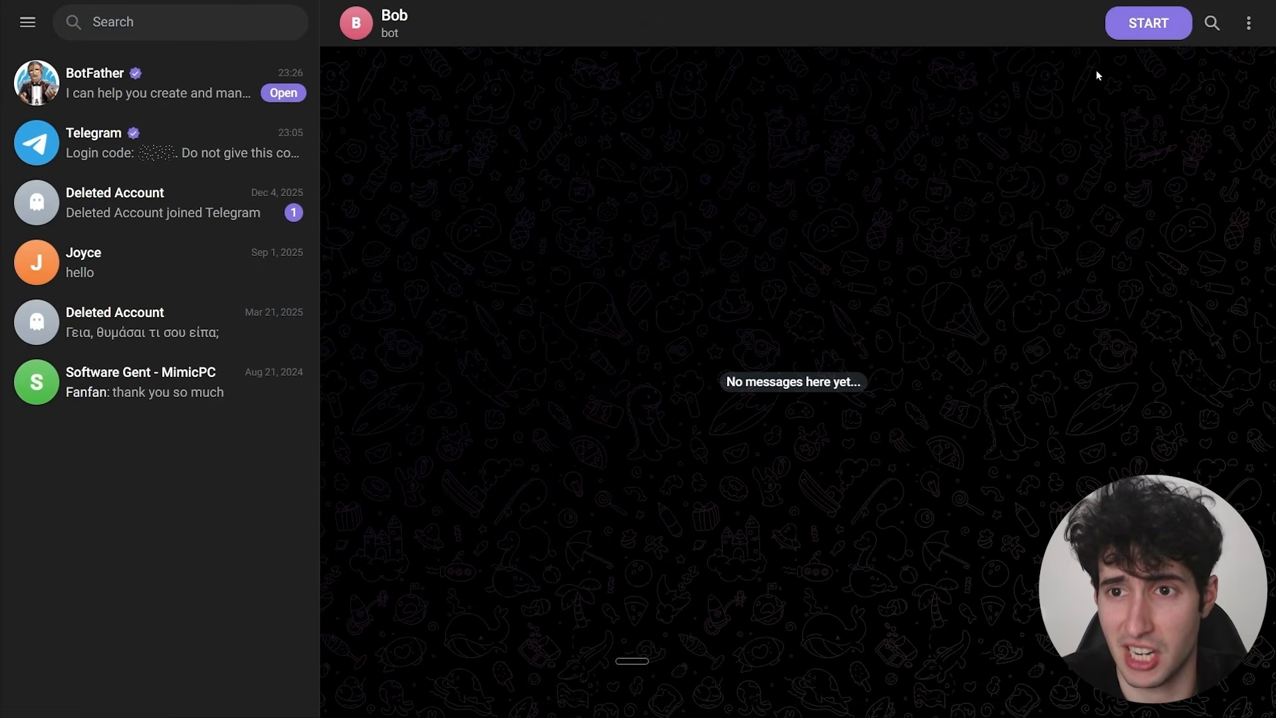
pyautogui.click(1151, 30)
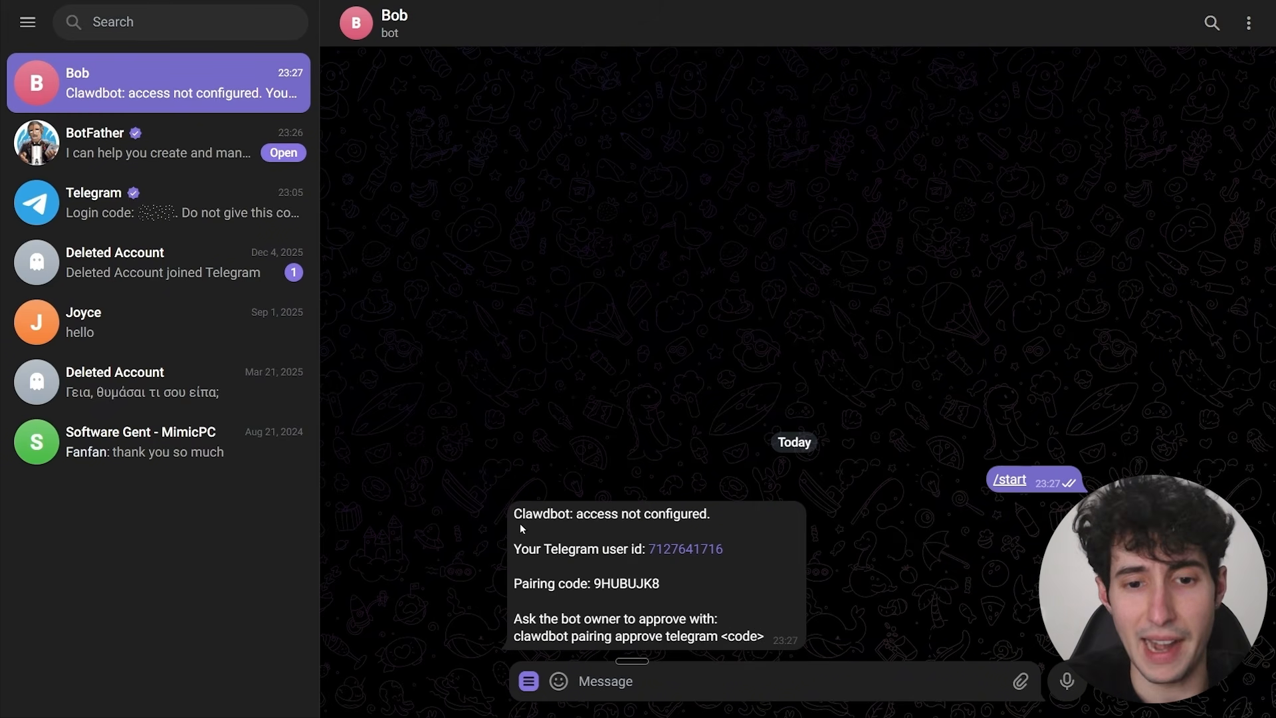
pyautogui.moveTo(514, 514); pyautogui.dragTo(771, 638)
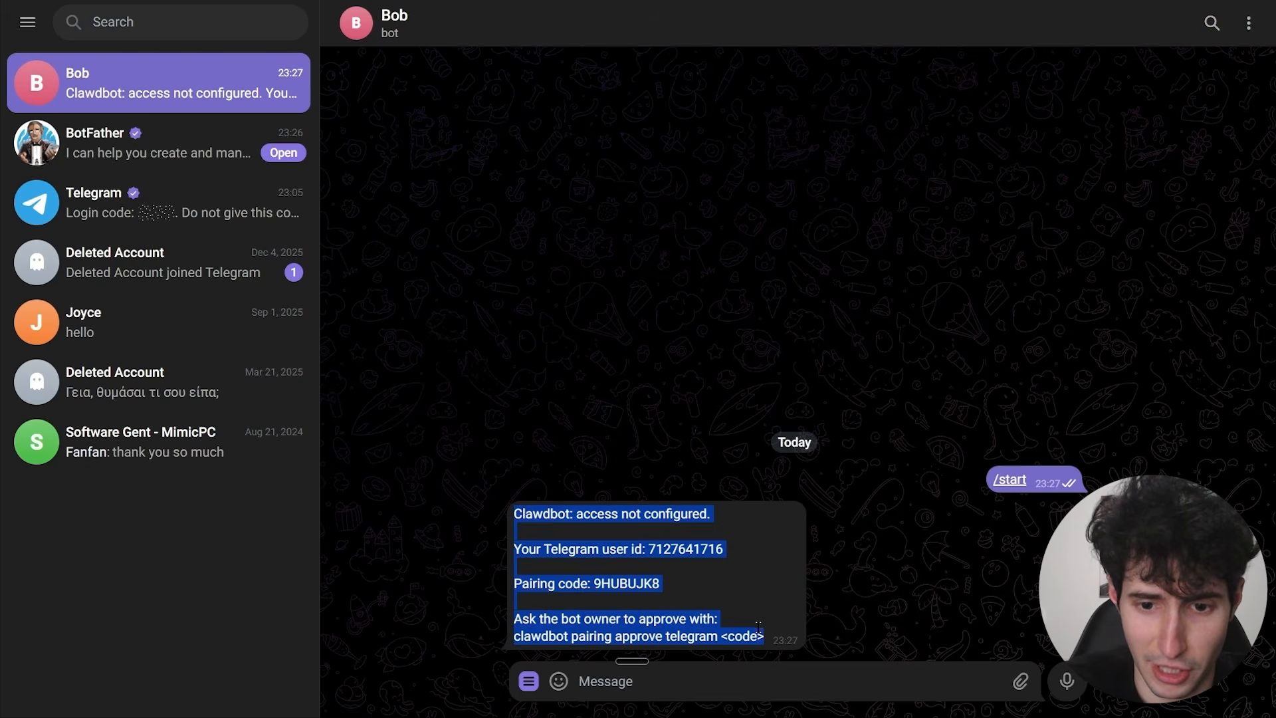
# Switch to the gateway chat and send the copied pairing message, including the pairing code, telling the assistant to go ahead and configure it.
pyautogui.hotkey('ctrl', 'Tab')
pyautogui.click(418, 679)
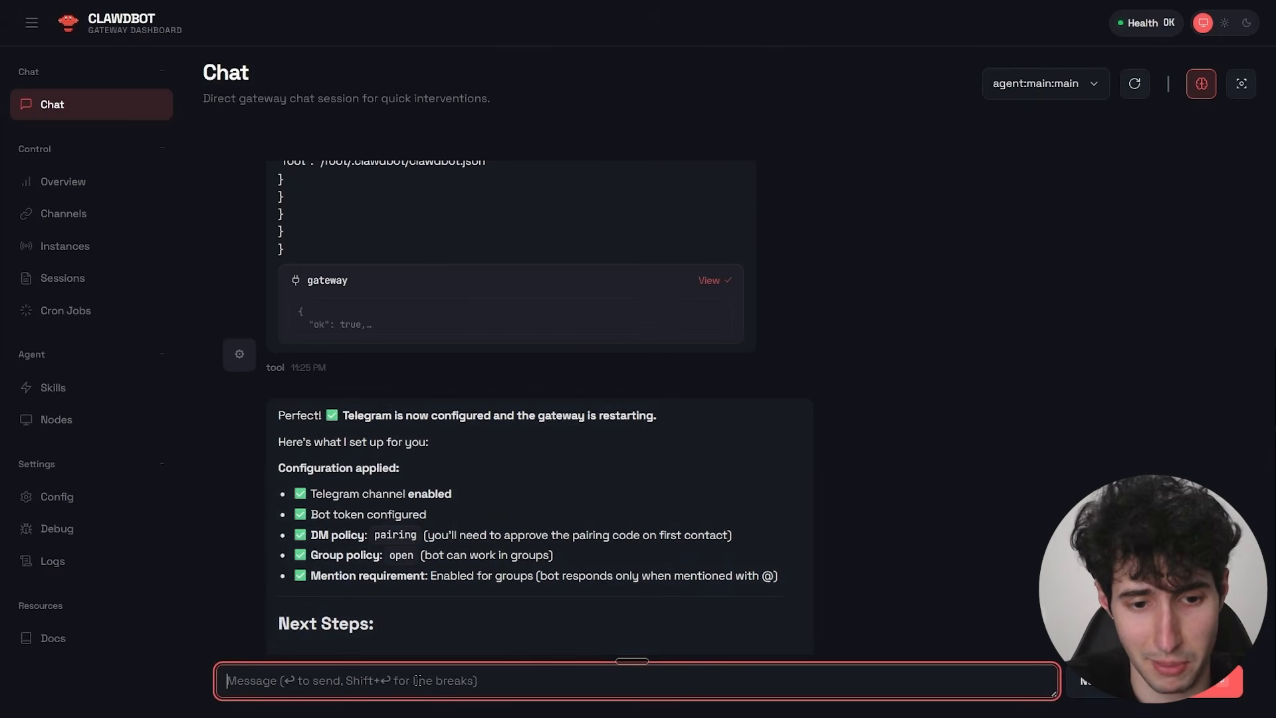
pyautogui.hotkey('ctrl', 'v')
pyautogui.hotkey('shift', 'Return')
pyautogui.hotkey('shift', 'Return')
pyautogui.press('fn')
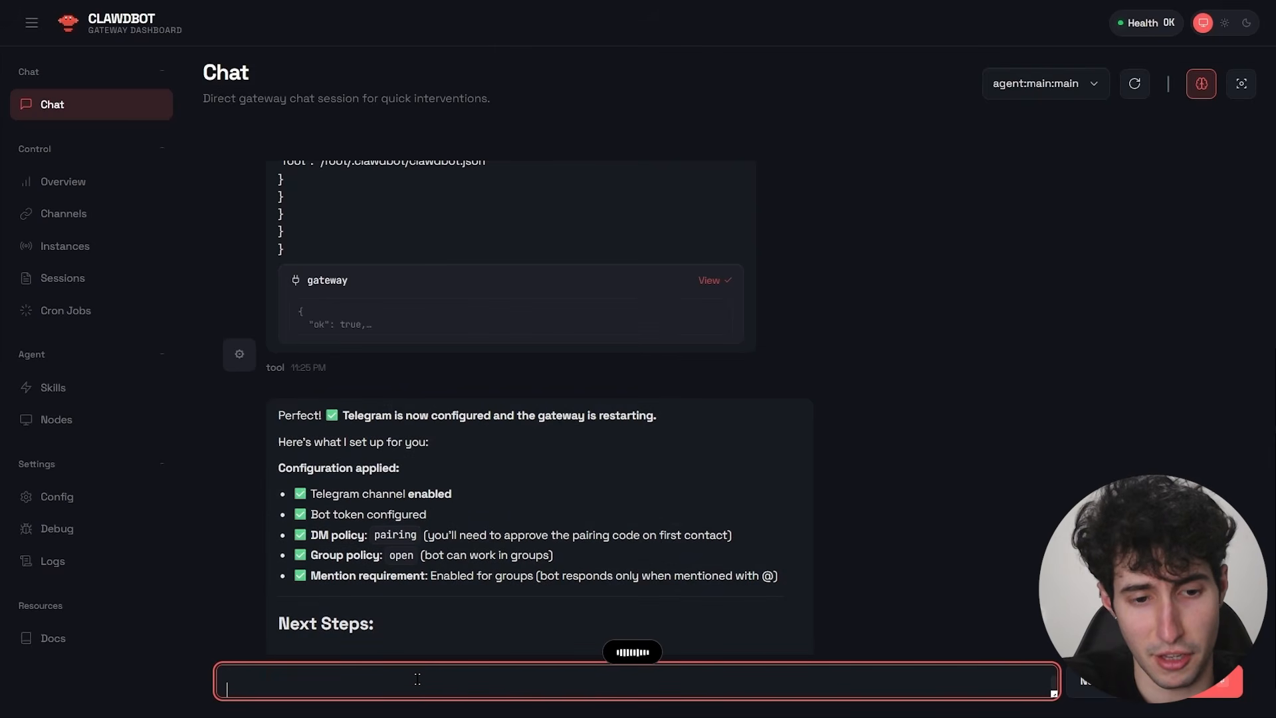
pyautogui.press('fn')
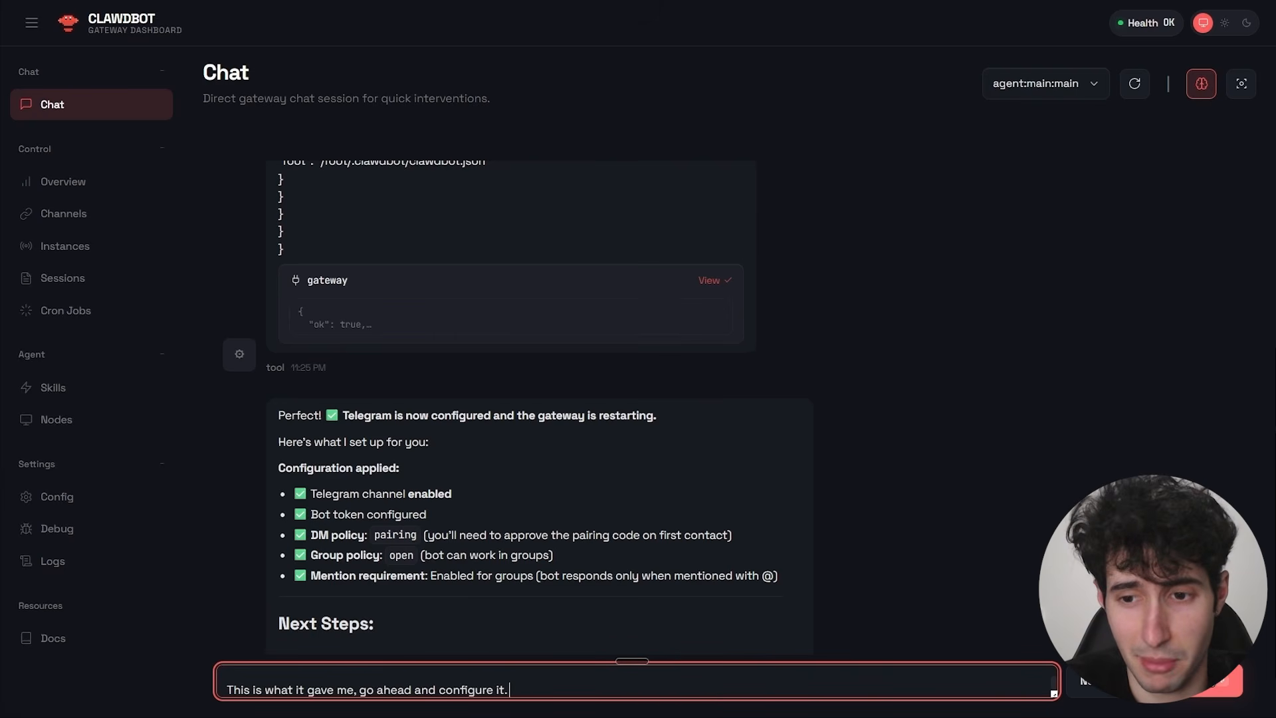
pyautogui.press('Return')
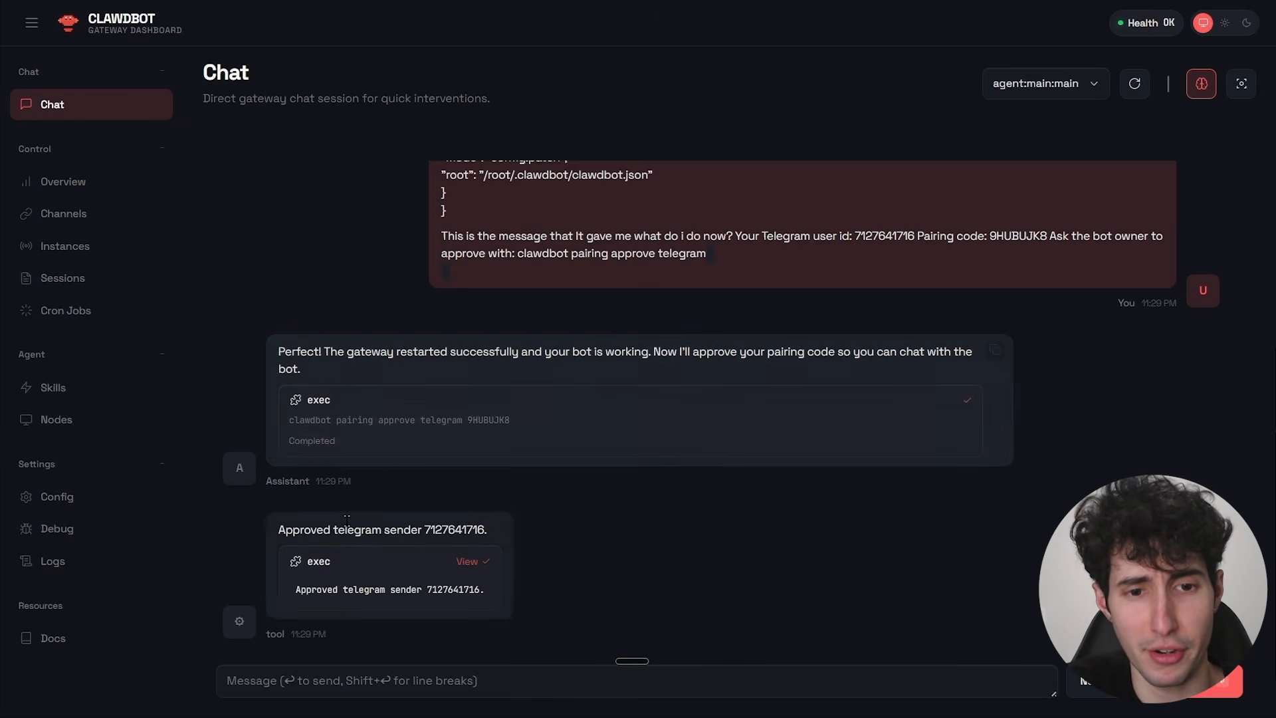
pyautogui.moveTo(281, 530); pyautogui.dragTo(442, 533)
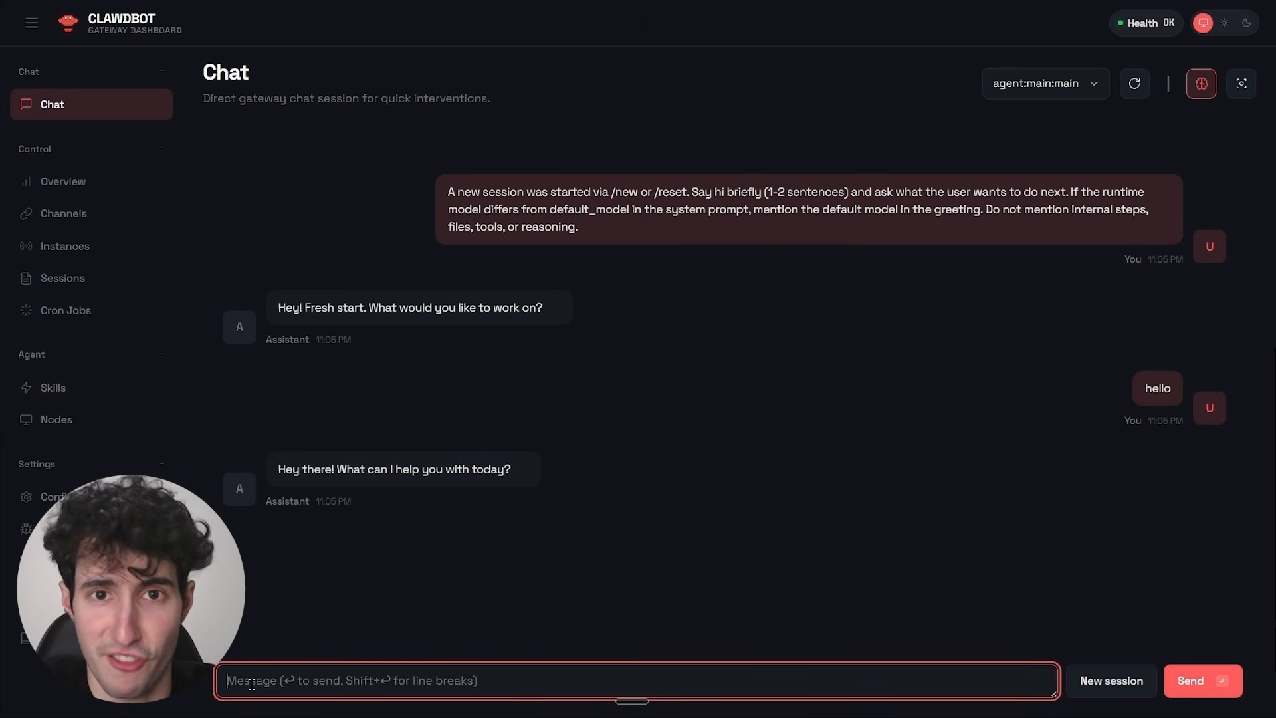
# Ask the assistant for a daily AI news brief that retrieves the past 24 hours' most relevant and important AI news every day at 8am.
pyautogui.press('fn')
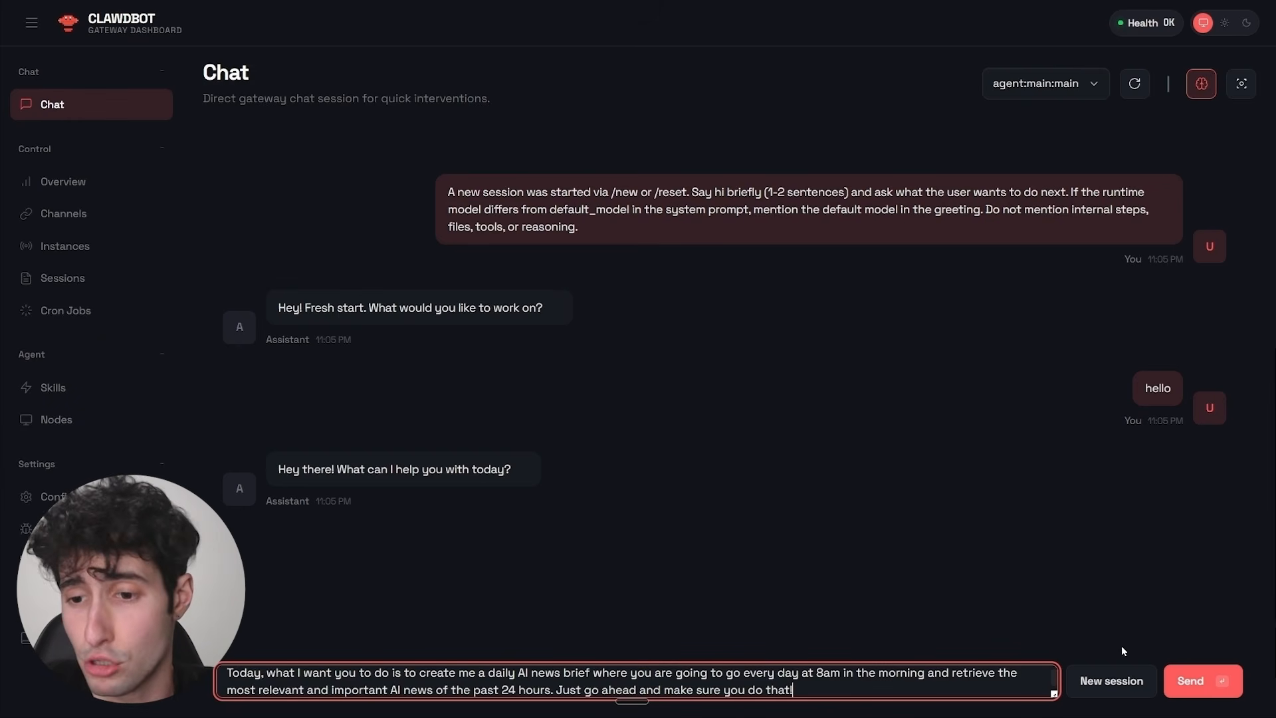
pyautogui.click(1184, 677)
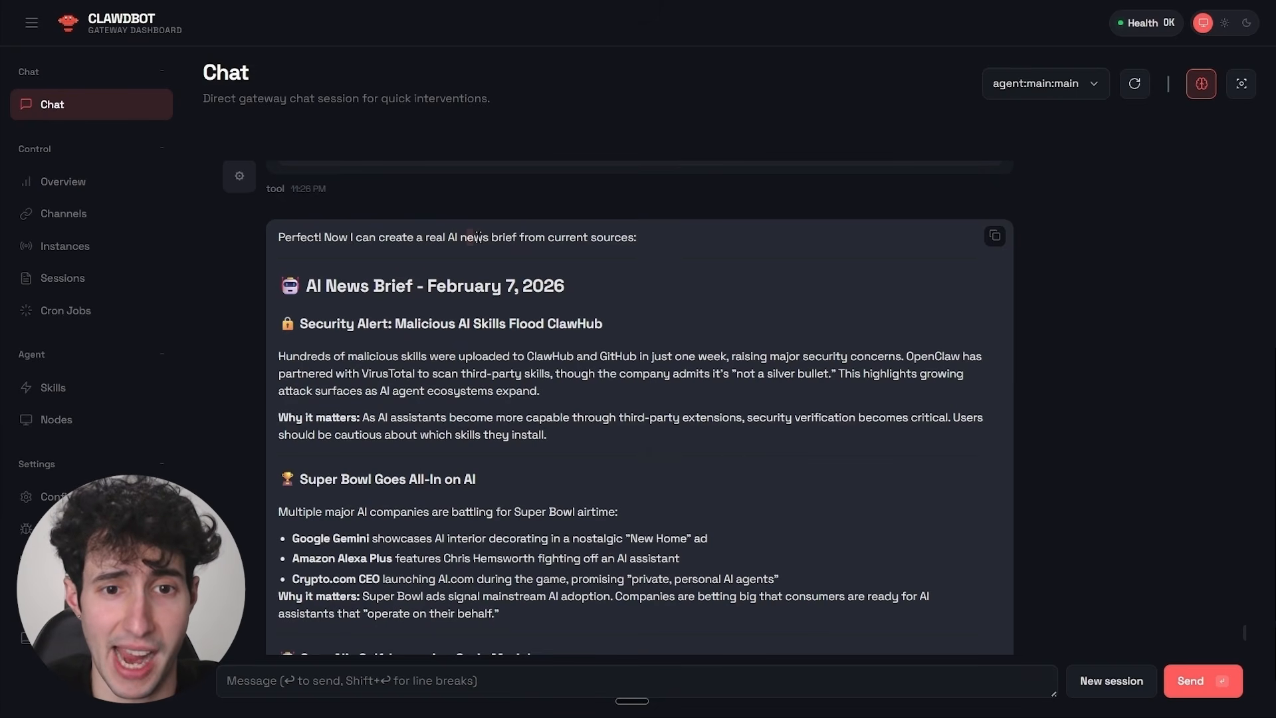
# Review the generated AI news brief and its sources, and ask the assistant whether it will send this brief every day at 8am.
pyautogui.moveTo(303, 286); pyautogui.dragTo(543, 286)
pyautogui.click(581, 286)
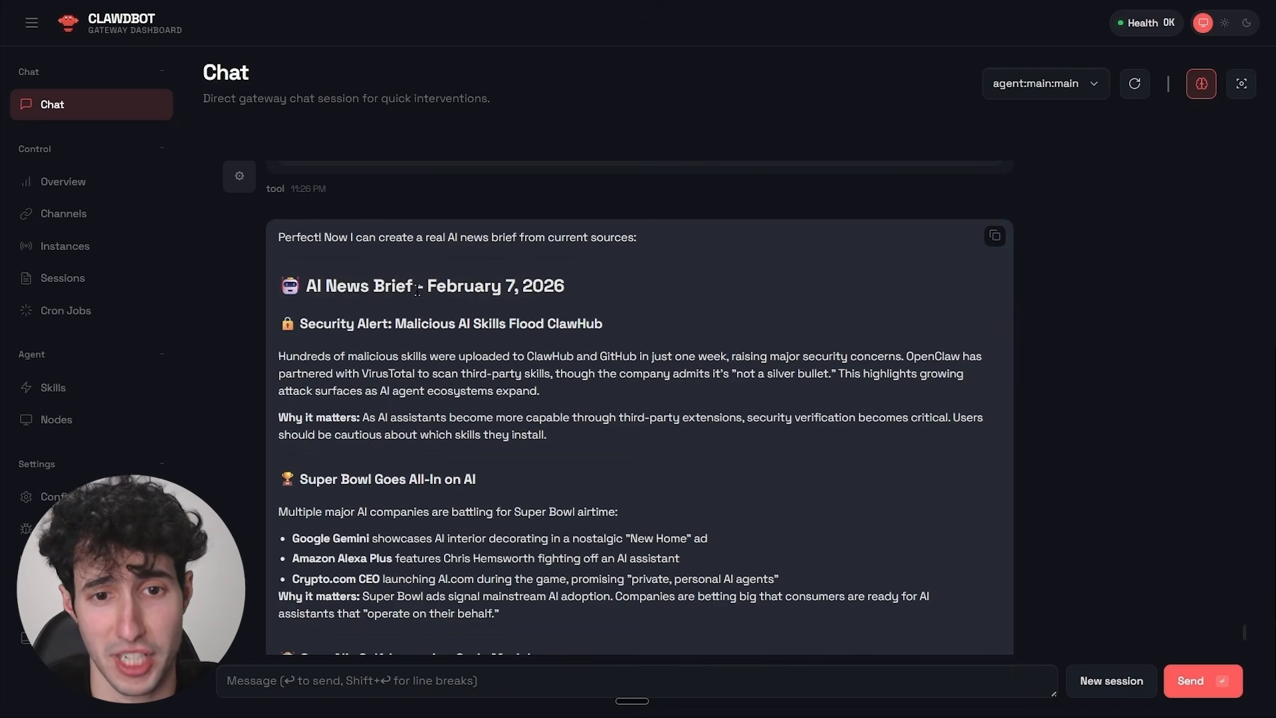
pyautogui.scroll(-3, 333, 347)
pyautogui.scroll(-5, 413, 279)
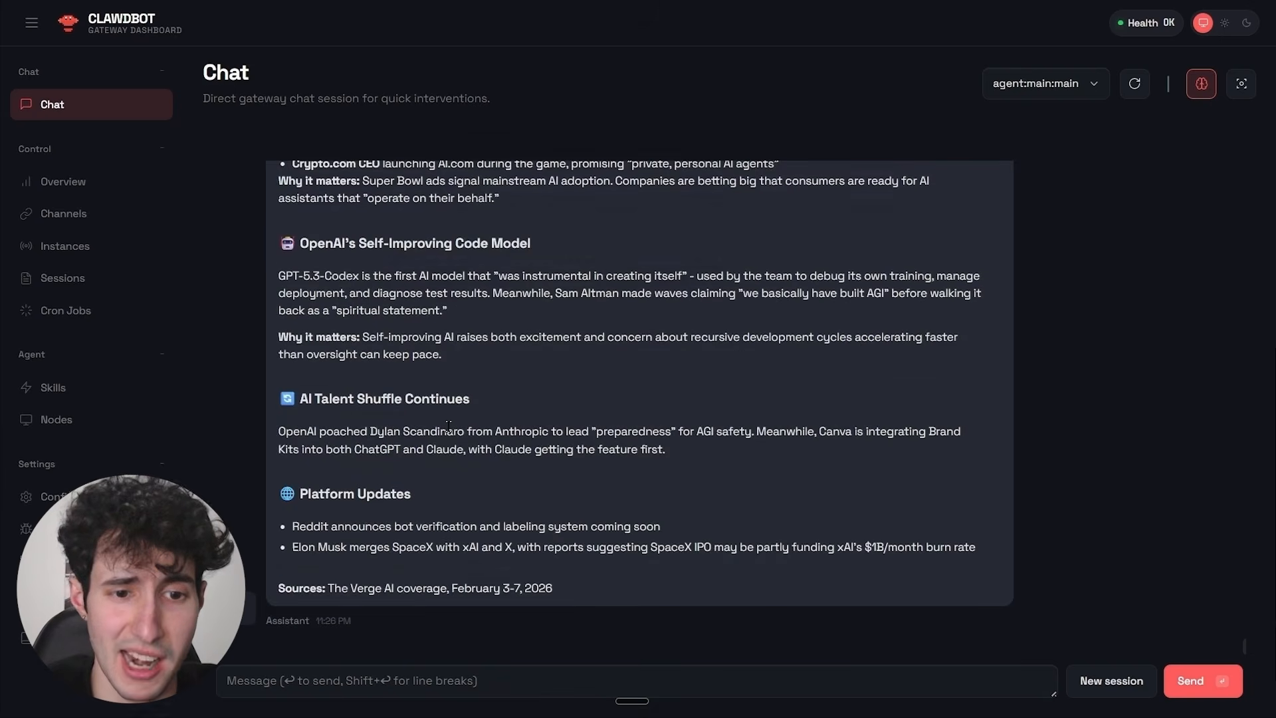
pyautogui.moveTo(321, 583); pyautogui.dragTo(621, 583)
pyautogui.click(618, 587)
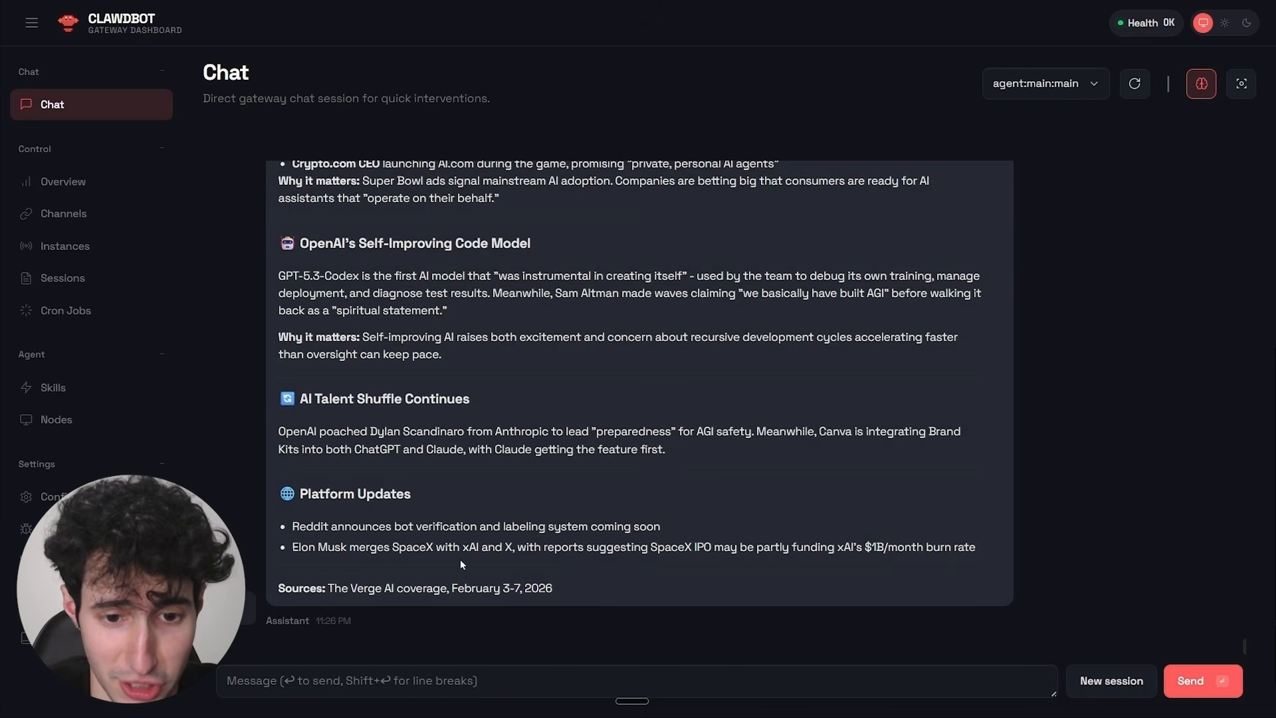
pyautogui.click(358, 680)
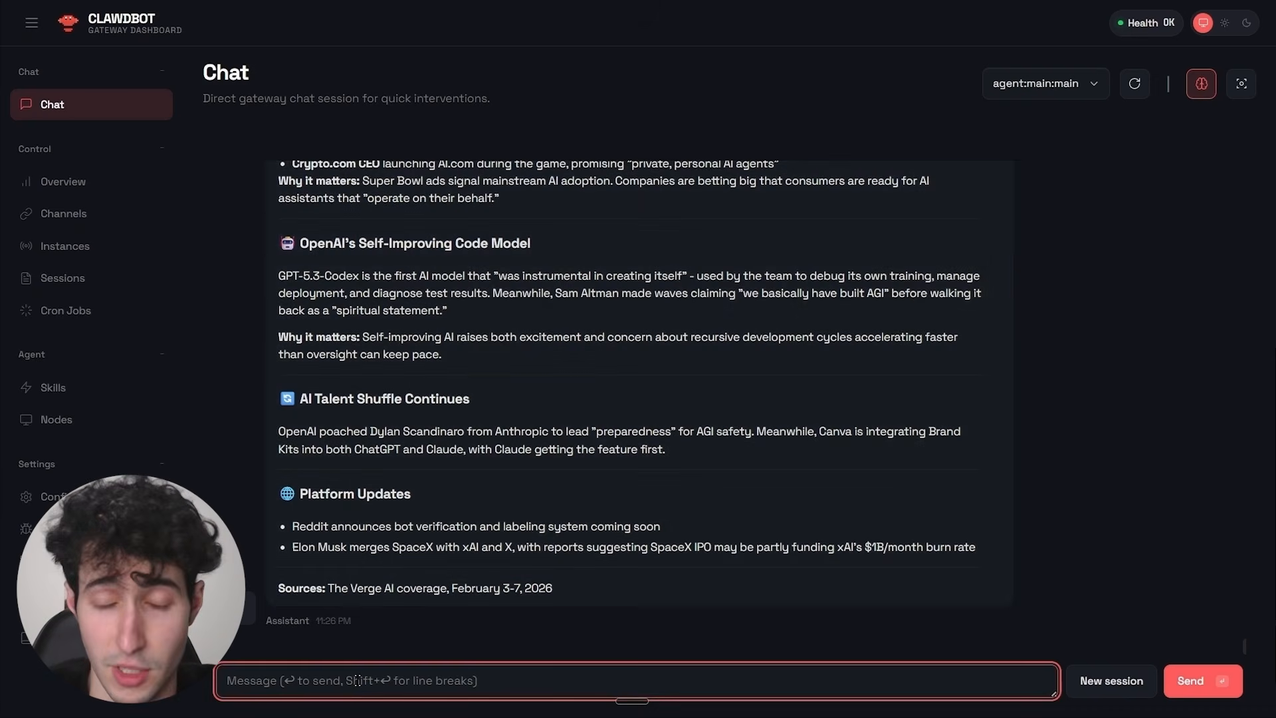
pyautogui.press('fn')
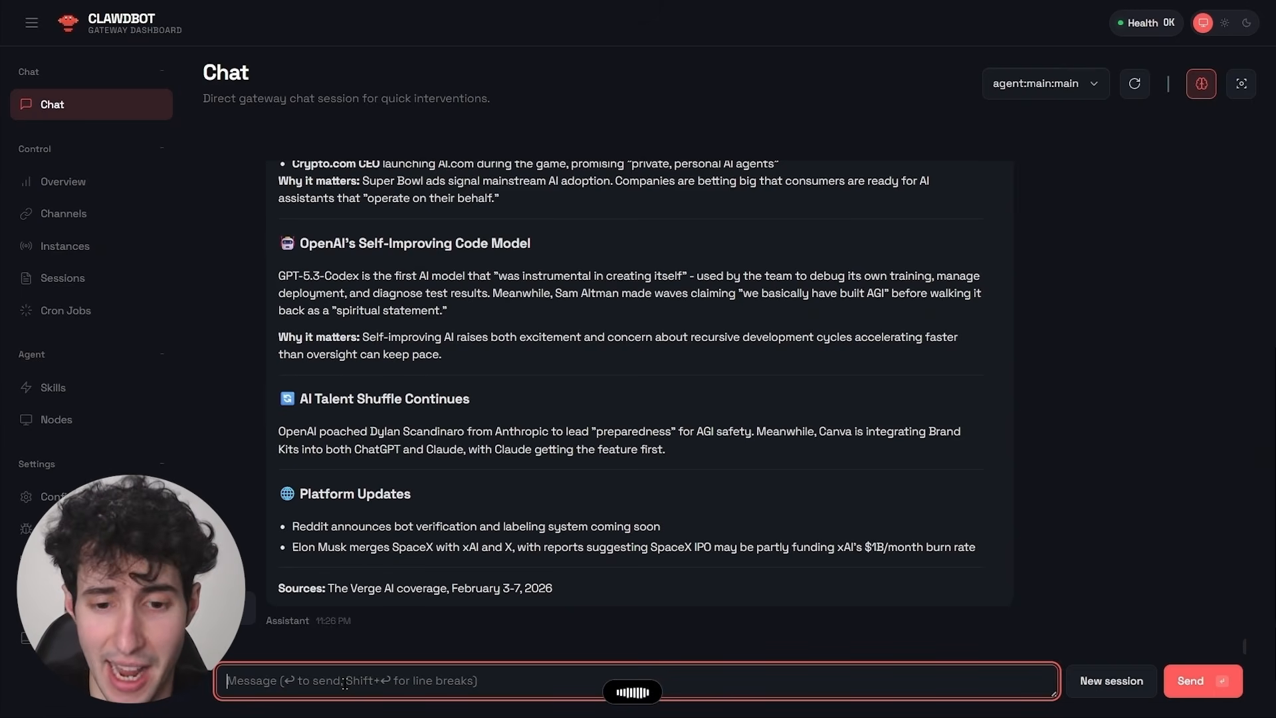
pyautogui.press('fn')
pyautogui.press('Return')
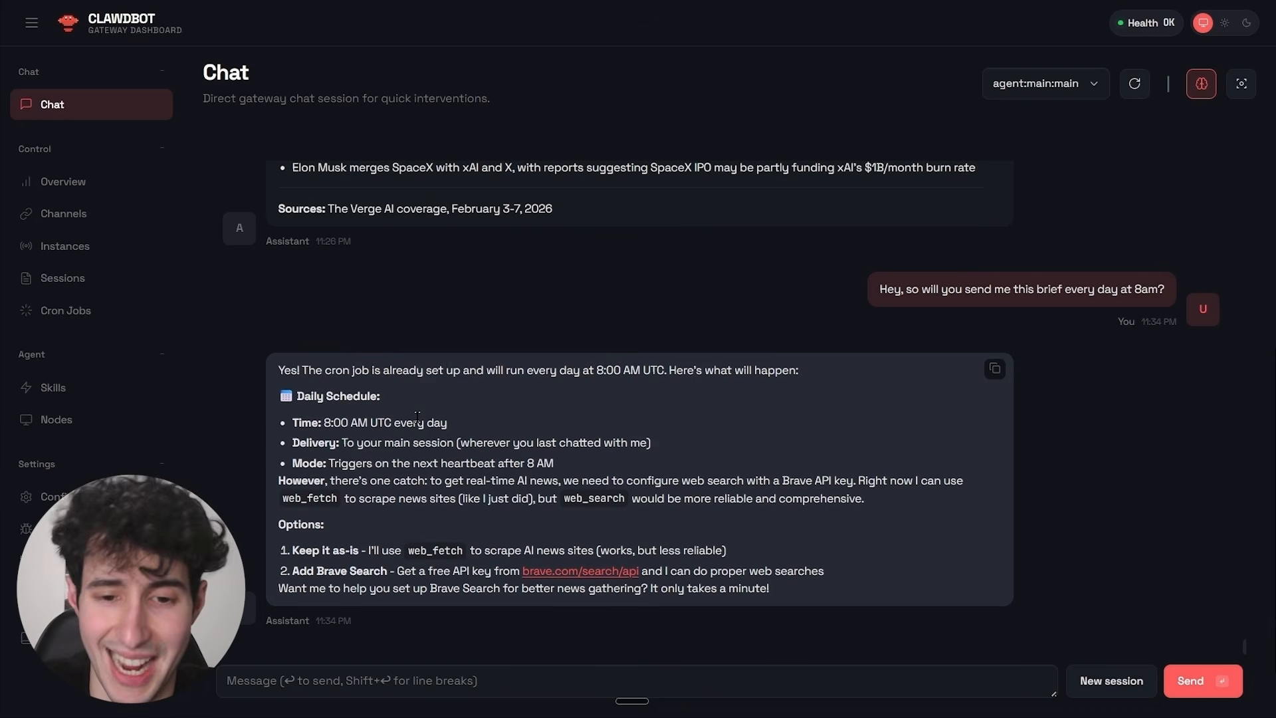
# Ask the assistant to turn the brief into a full, well SEO-optimized article for publishing on the website and ranking on Google.
pyautogui.click(273, 681)
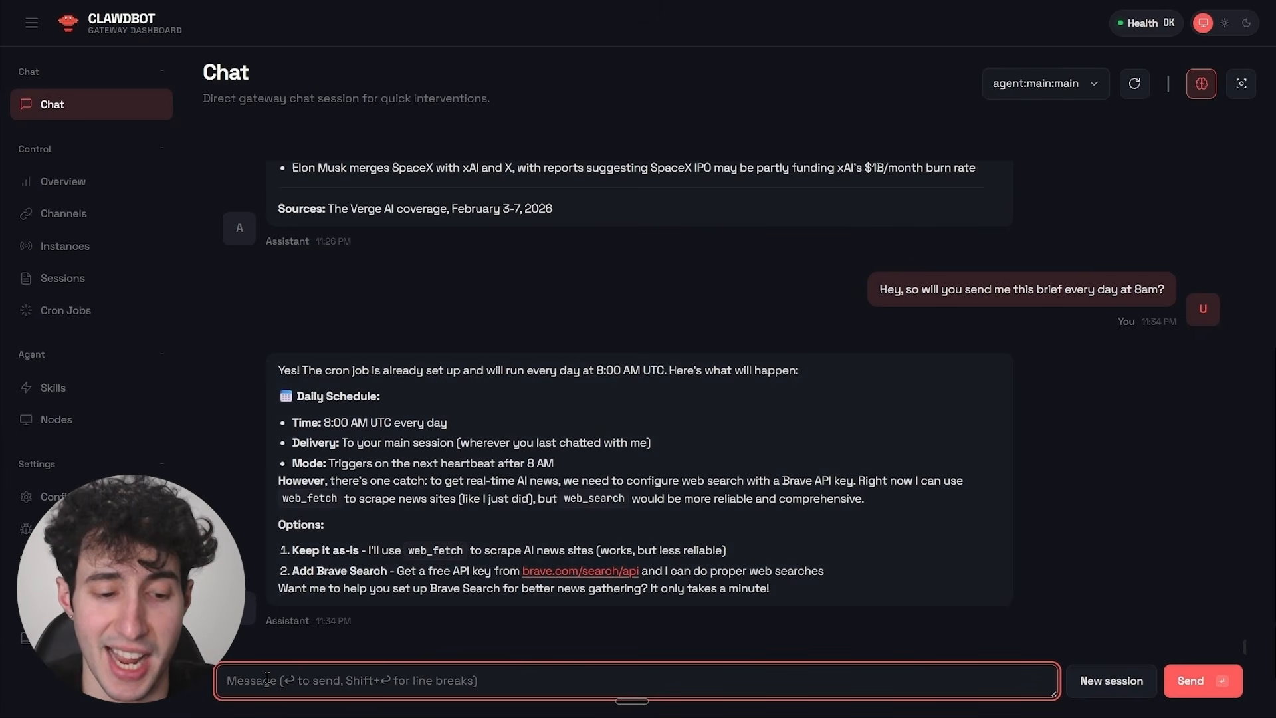
pyautogui.press('ctrl+super')
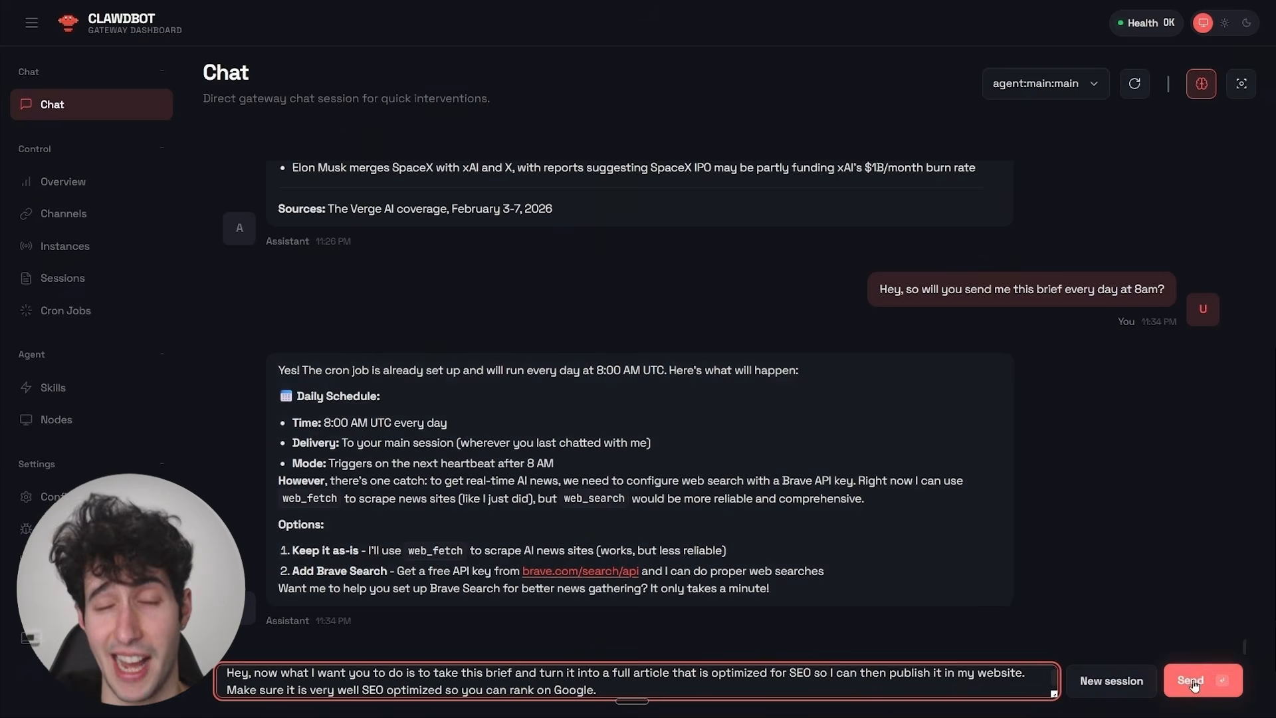
pyautogui.press('Return')
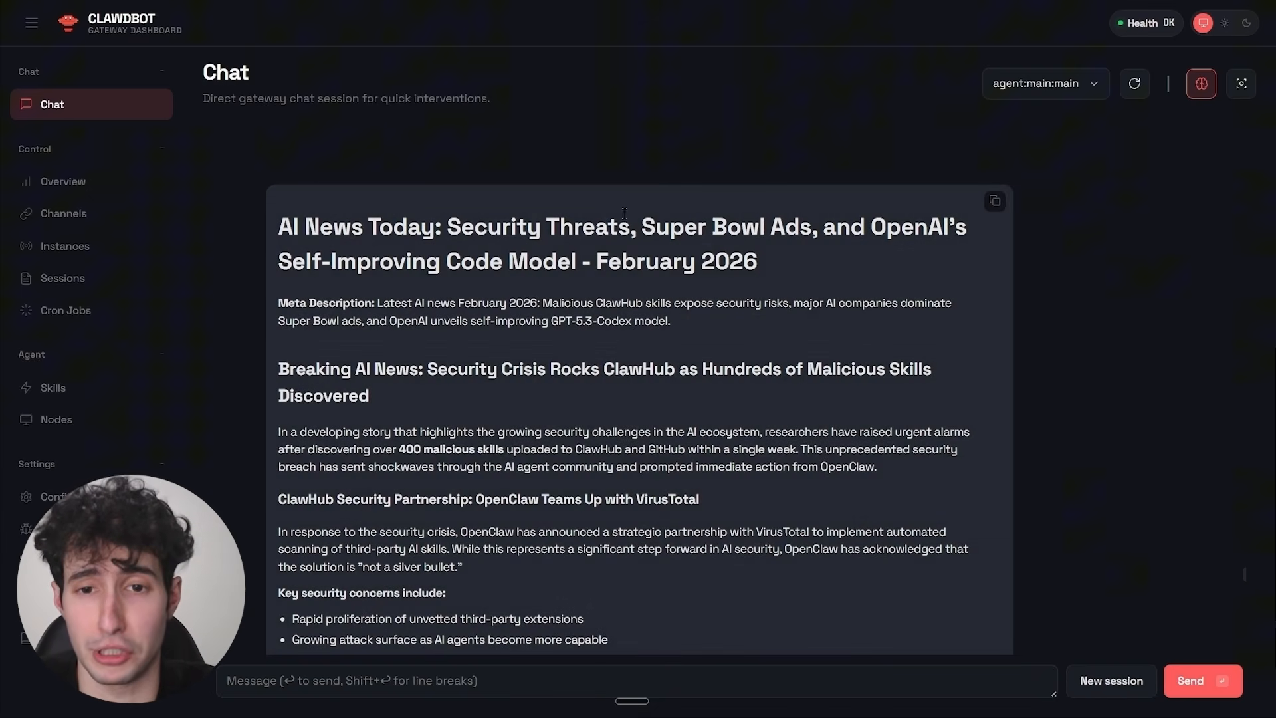
# Review the generated SEO article from its headline and meta description down to the conclusion and keywords.
pyautogui.scroll(-1, 354, 219)
pyautogui.scroll(1, 437, 347)
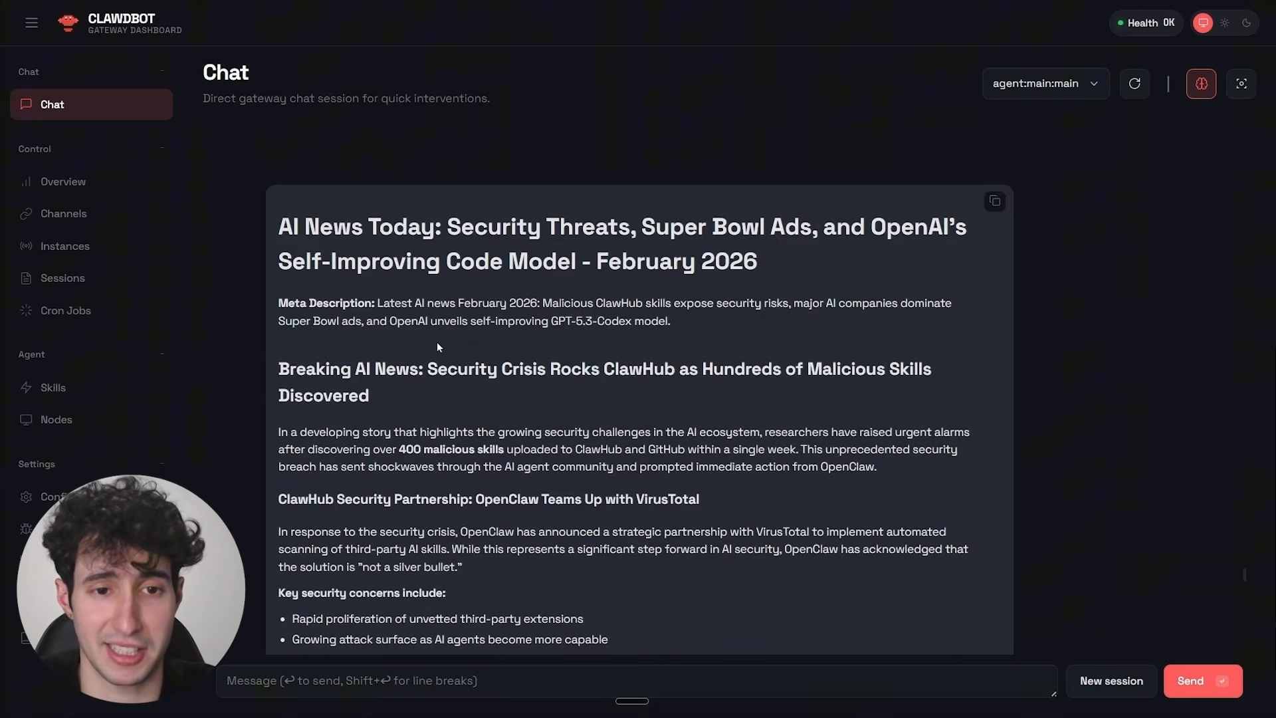
pyautogui.scroll(5, 466, 335)
pyautogui.scroll(-1, 468, 386)
pyautogui.scroll(-4, 440, 373)
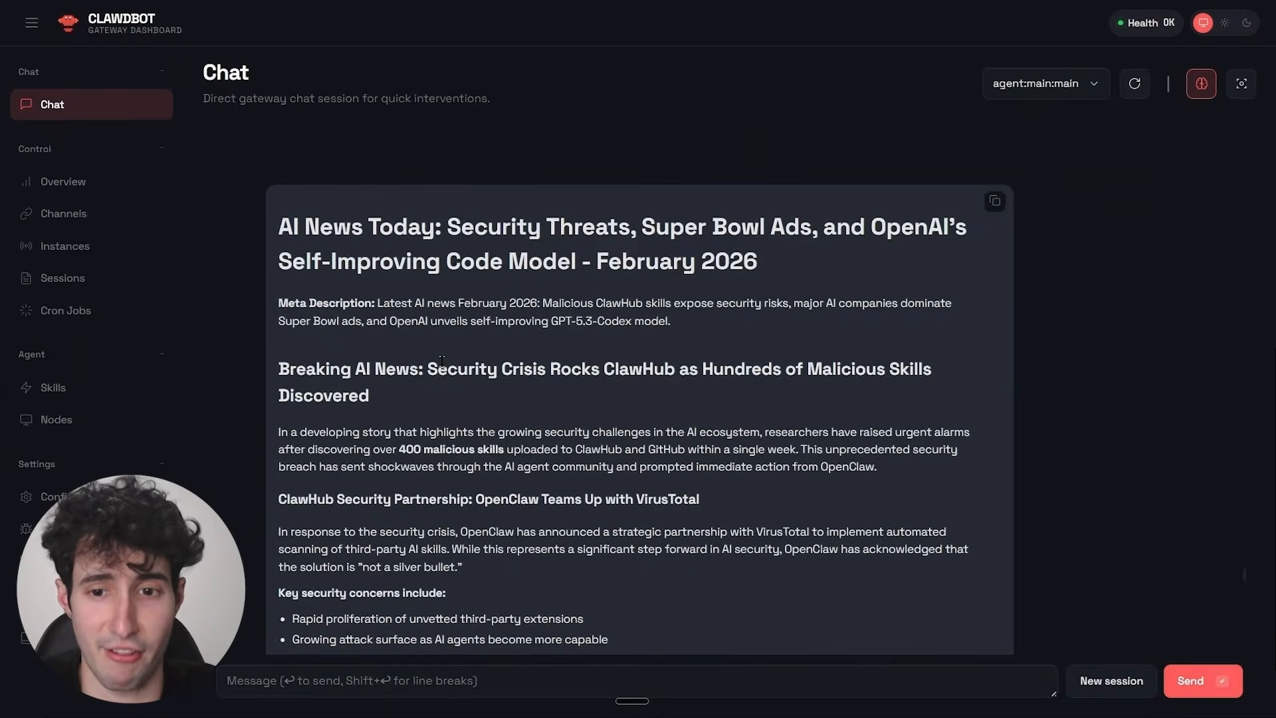
pyautogui.scroll(-20, 441, 361)
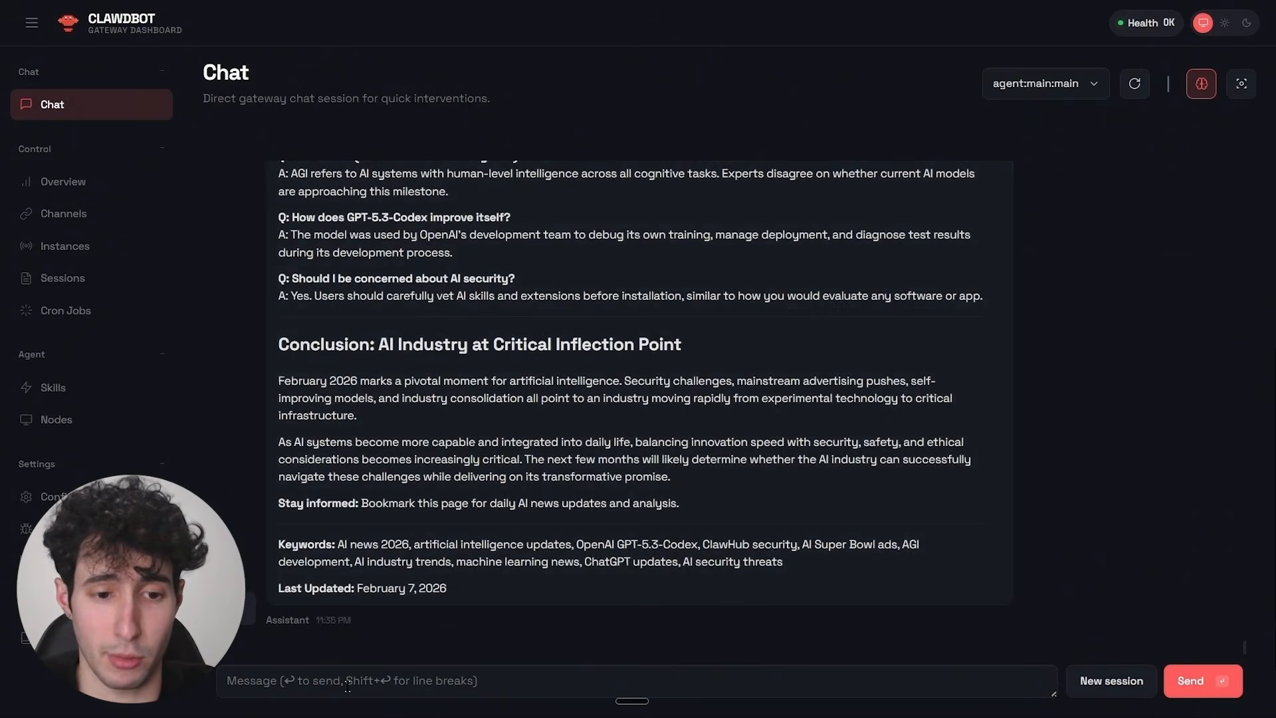
# Ask the assistant whether it will also transform every daily brief into an article, stating that this is what is wanted.
pyautogui.click(347, 685)
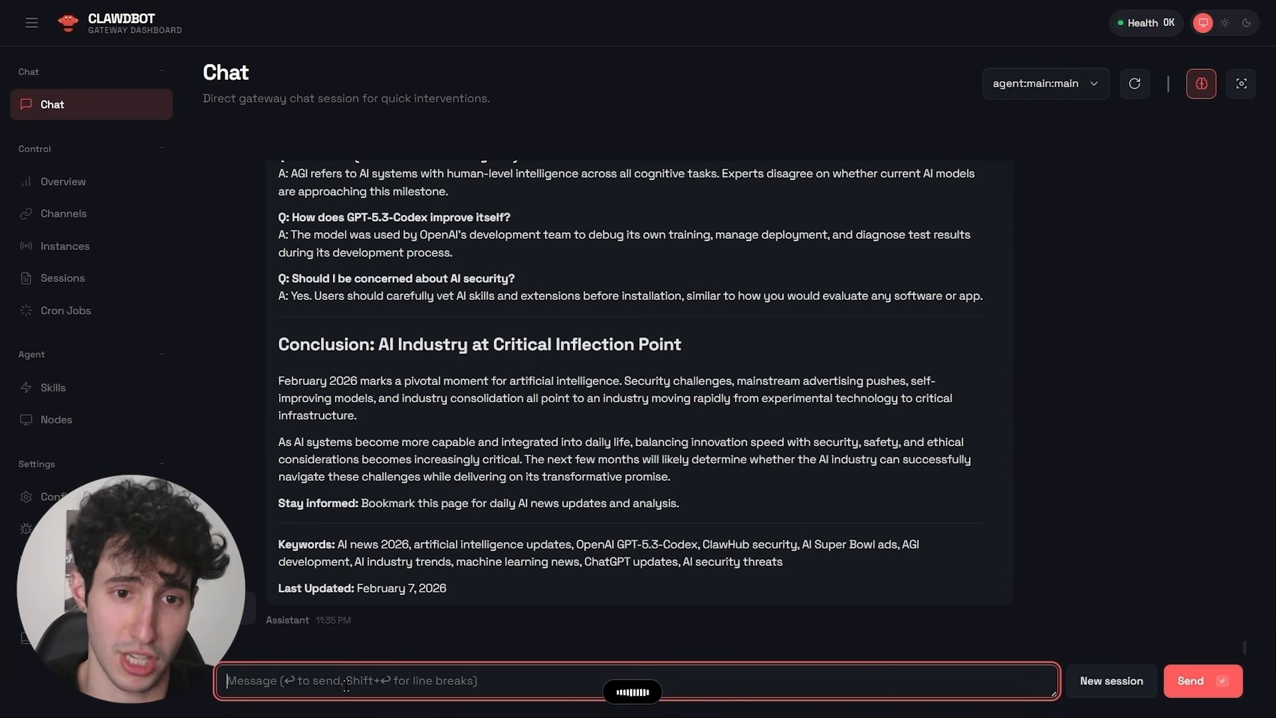
pyautogui.press('fn')
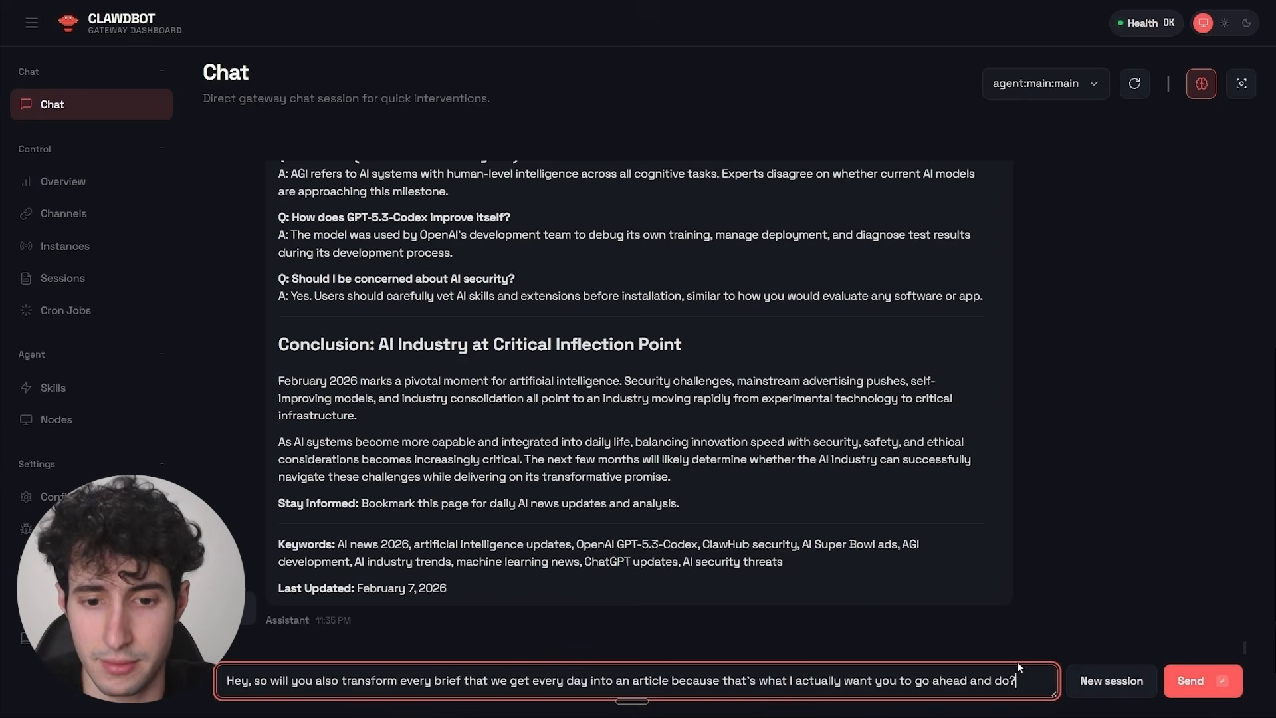
pyautogui.click(1197, 680)
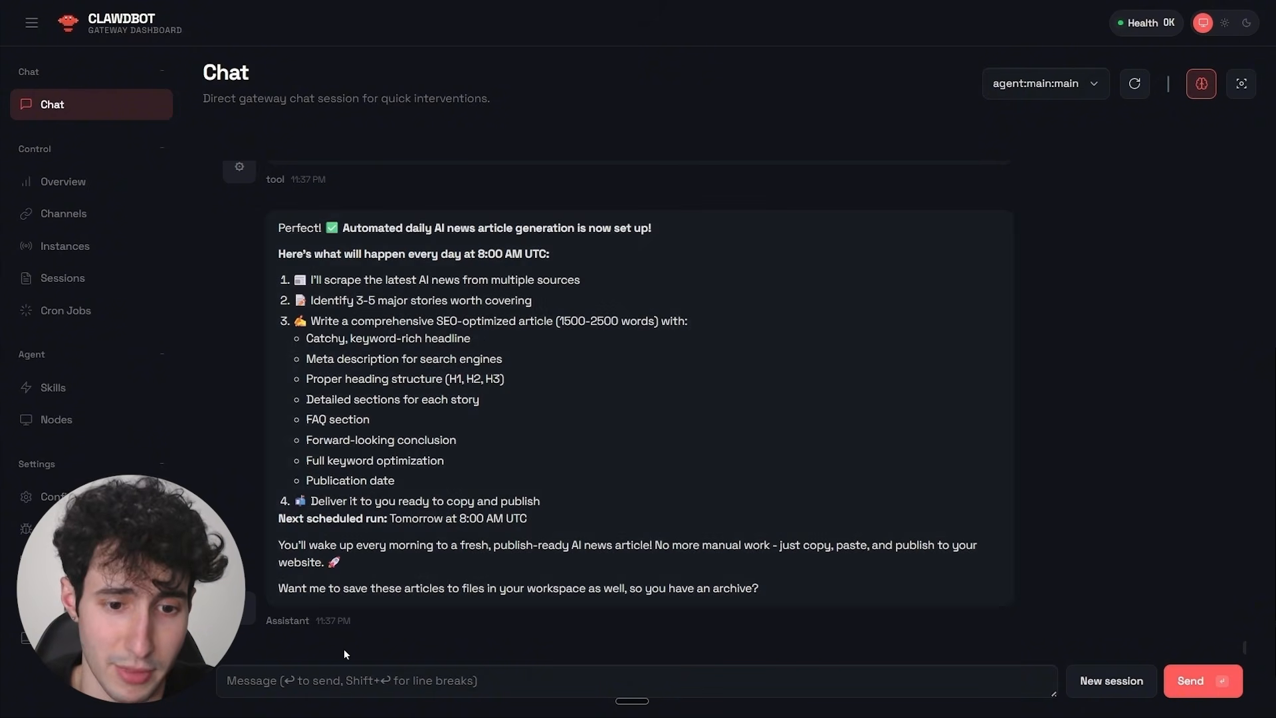
pyautogui.click(335, 677)
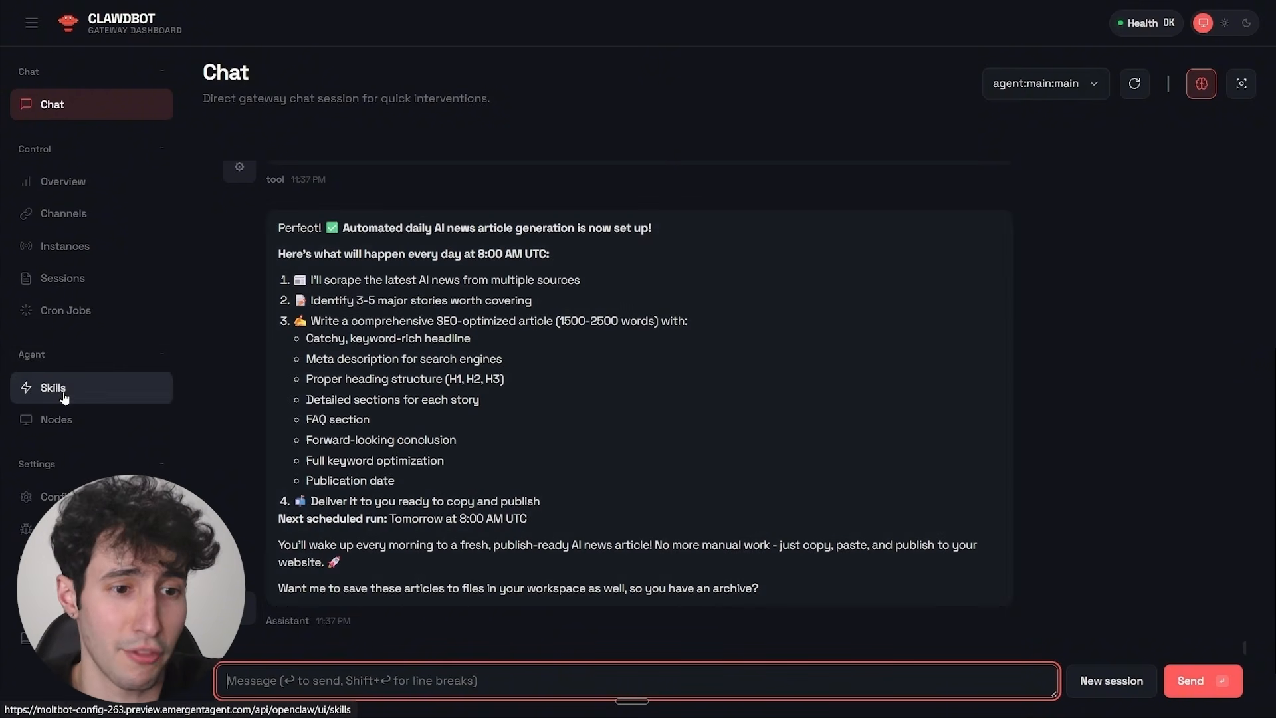
# Browse the agent's available skills and filter them by "nan" to find the nano-banana-pro skill and its API key field.
pyautogui.click(63, 392)
pyautogui.scroll(-3, 412, 254)
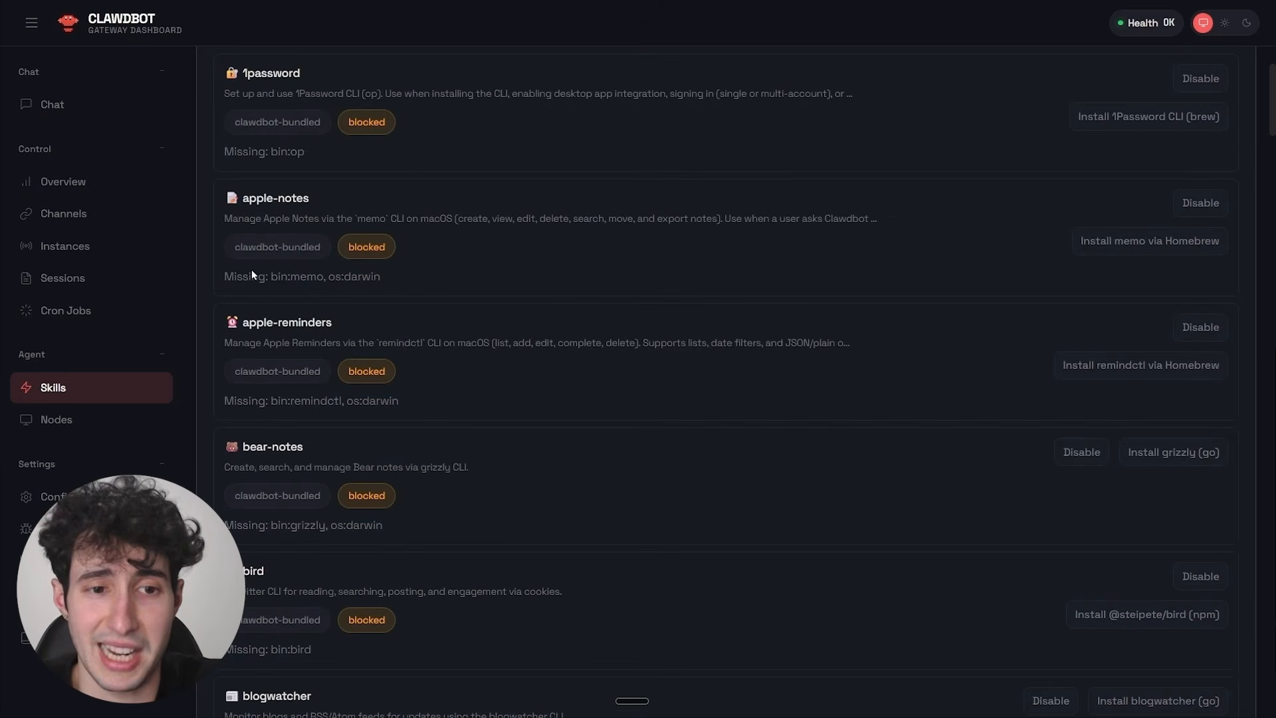
pyautogui.scroll(-10, 543, 369)
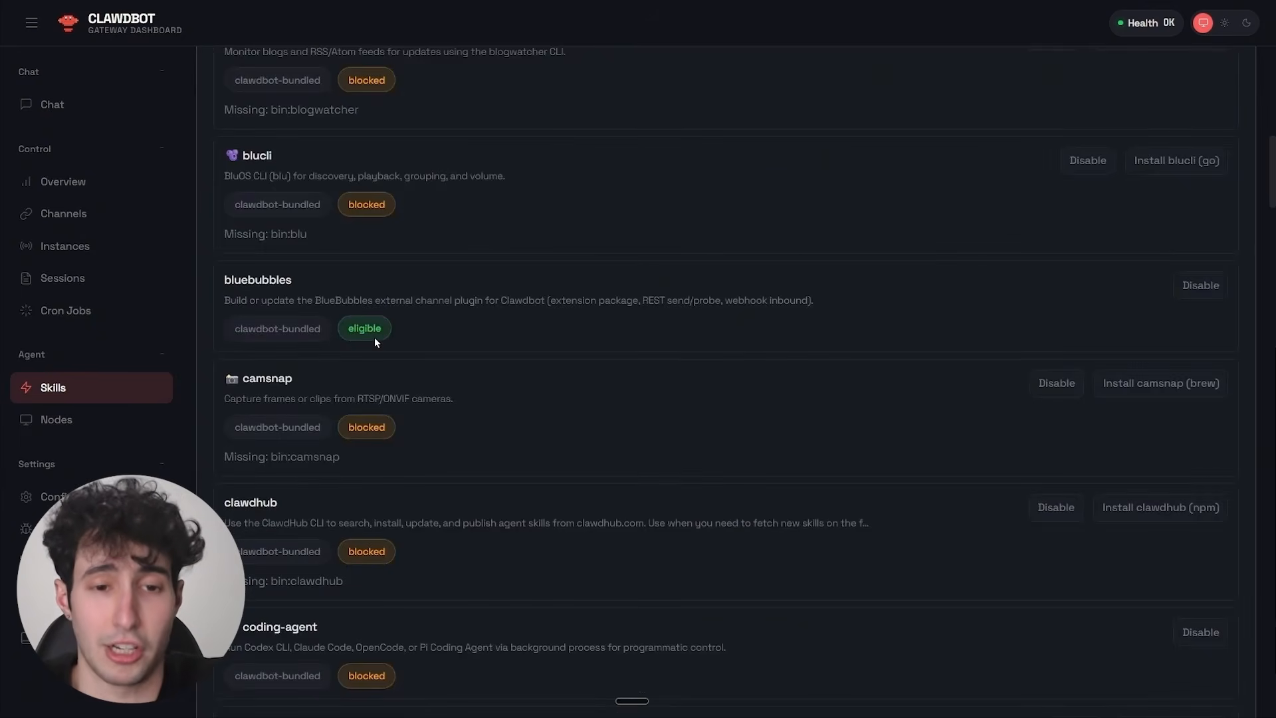
pyautogui.scroll(10, 374, 341)
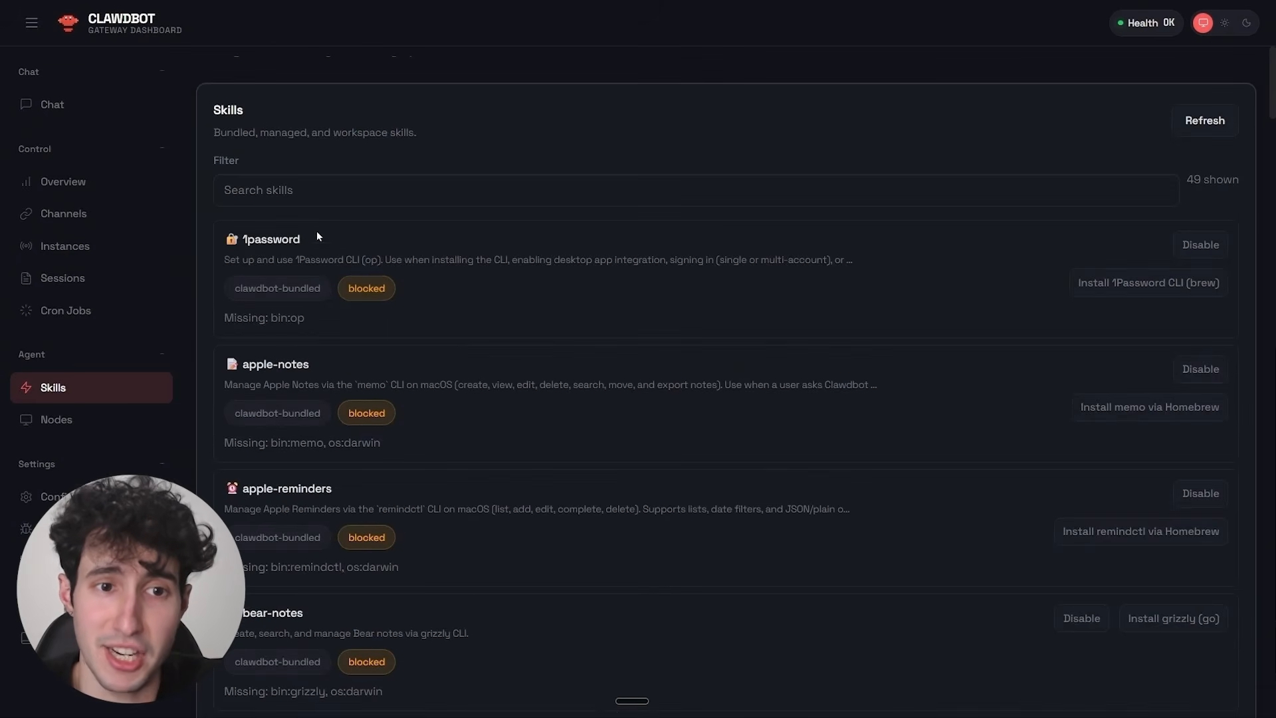
pyautogui.click(269, 190)
pyautogui.write('nan')
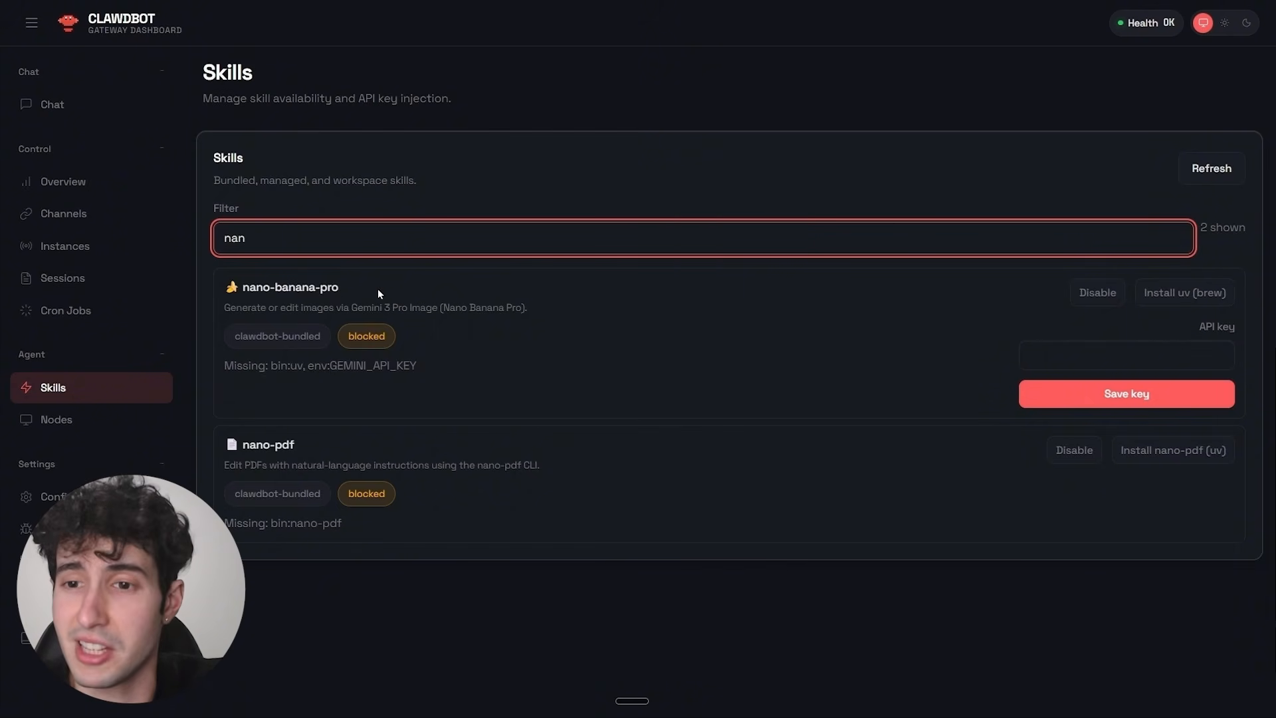
pyautogui.click(1050, 357)
pyautogui.click(897, 356)
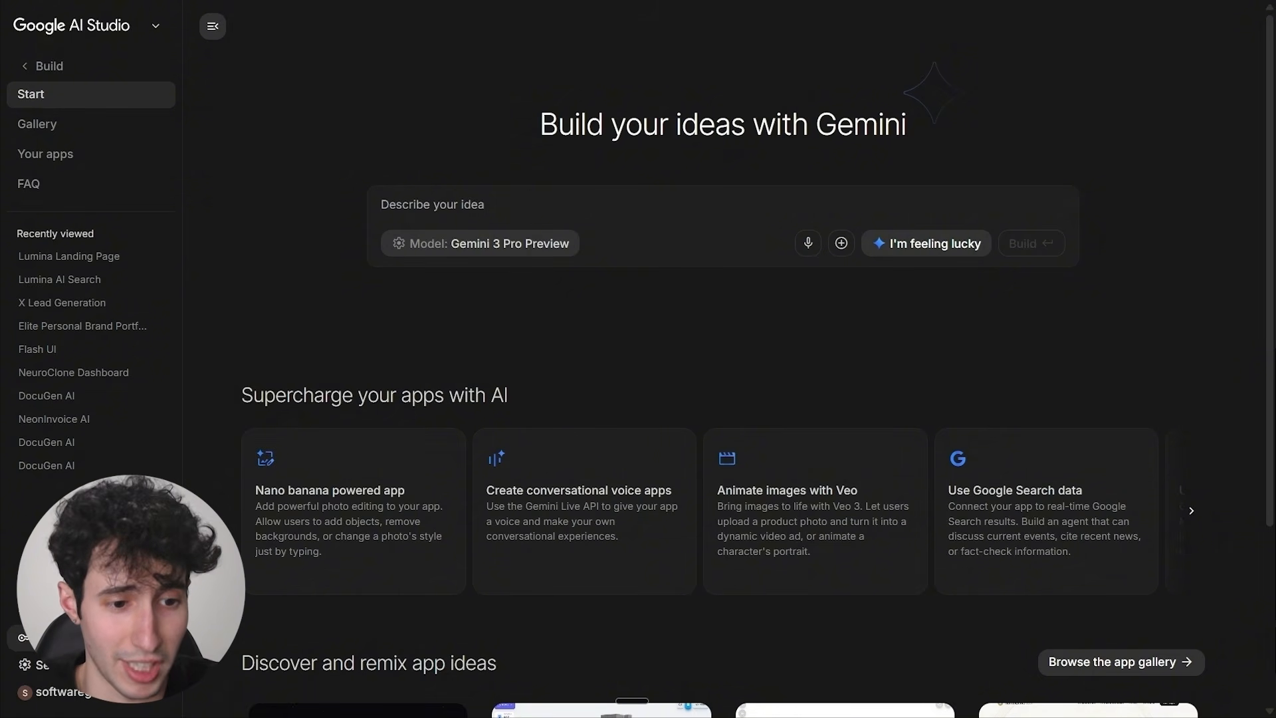
# Switch to Google AI Studio and create a new API key named "gEmini API Key".
pyautogui.click(91, 638)
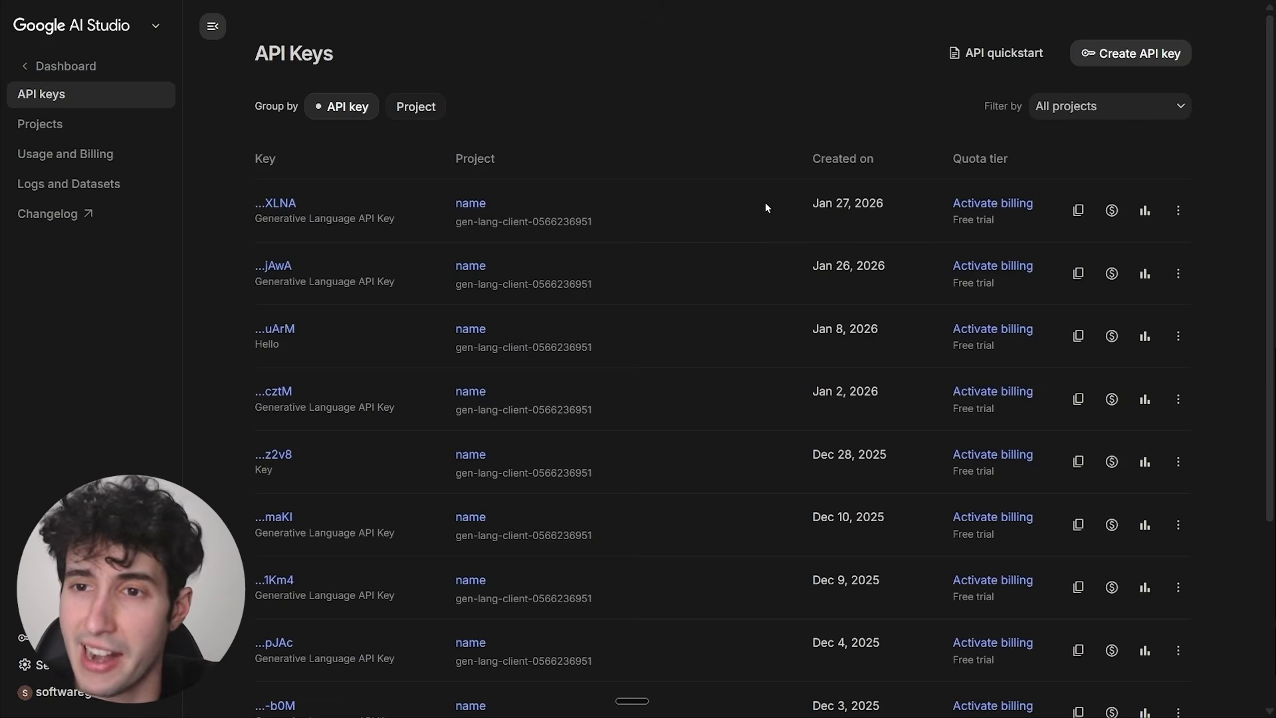
pyautogui.click(1117, 53)
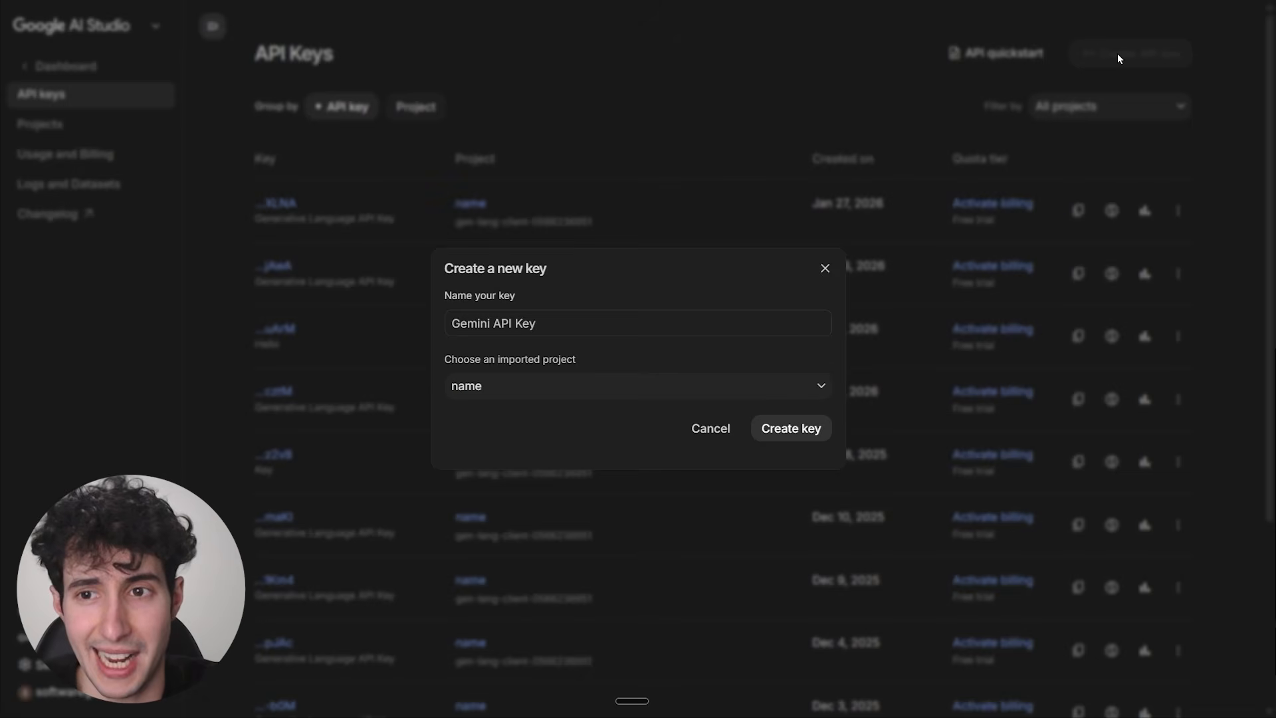
pyautogui.click(466, 324)
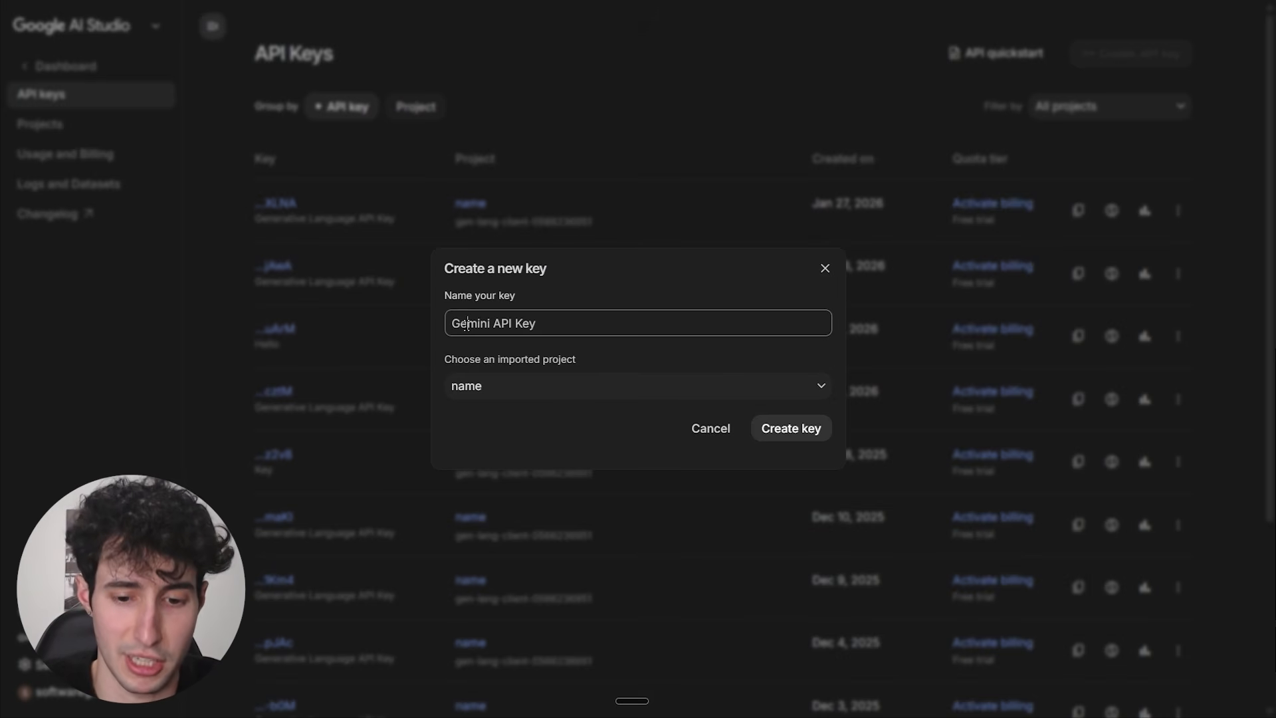
pyautogui.write('AP')
pyautogui.press('BackSpace')
pyautogui.press('BackSpace')
pyautogui.press('BackSpace')
pyautogui.press('BackSpace')
pyautogui.write('gE')
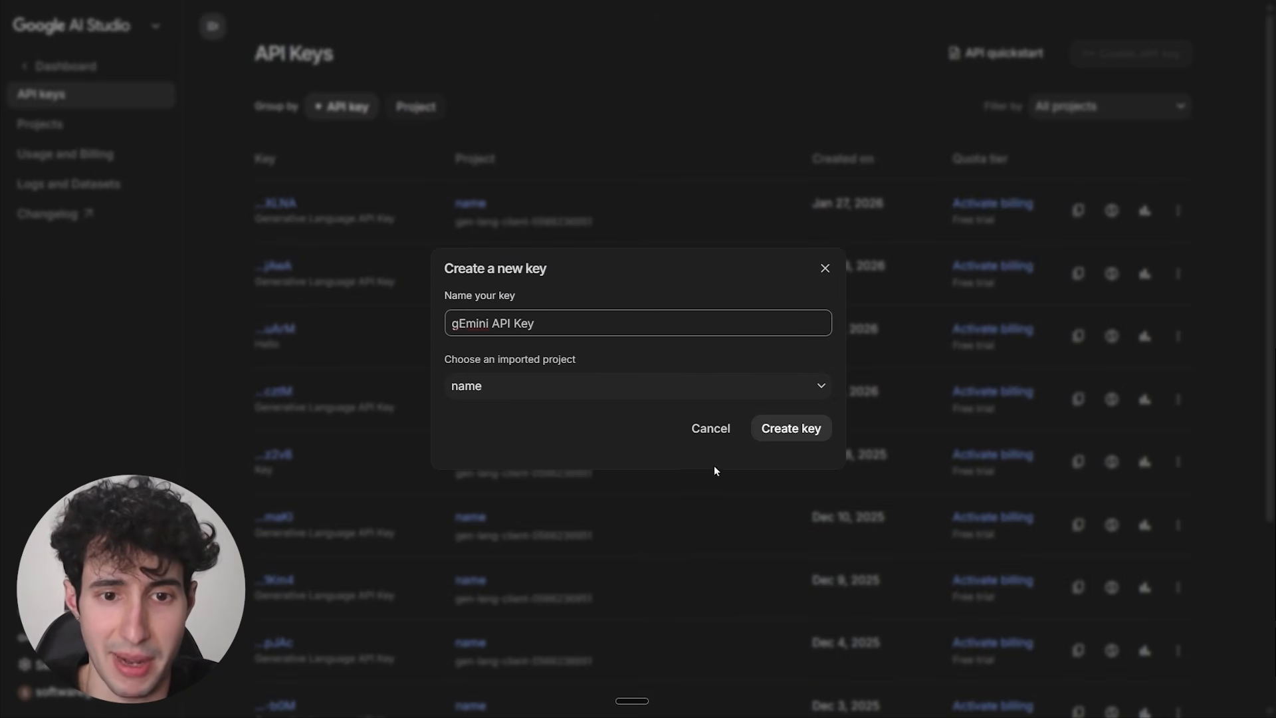
pyautogui.click(800, 430)
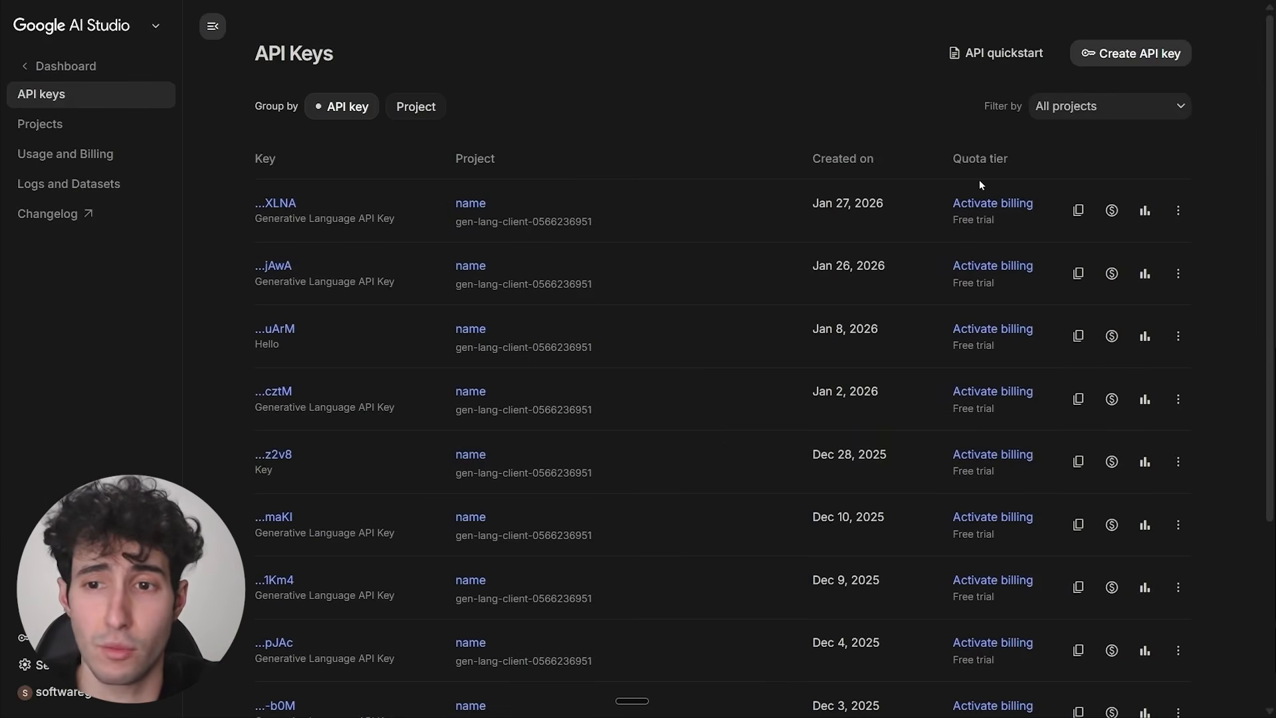
# Copy the Gemini API key and save it in the nano-banana-pro skill's API key field, and start installing the skill's uv dependency.
pyautogui.click(1070, 219)
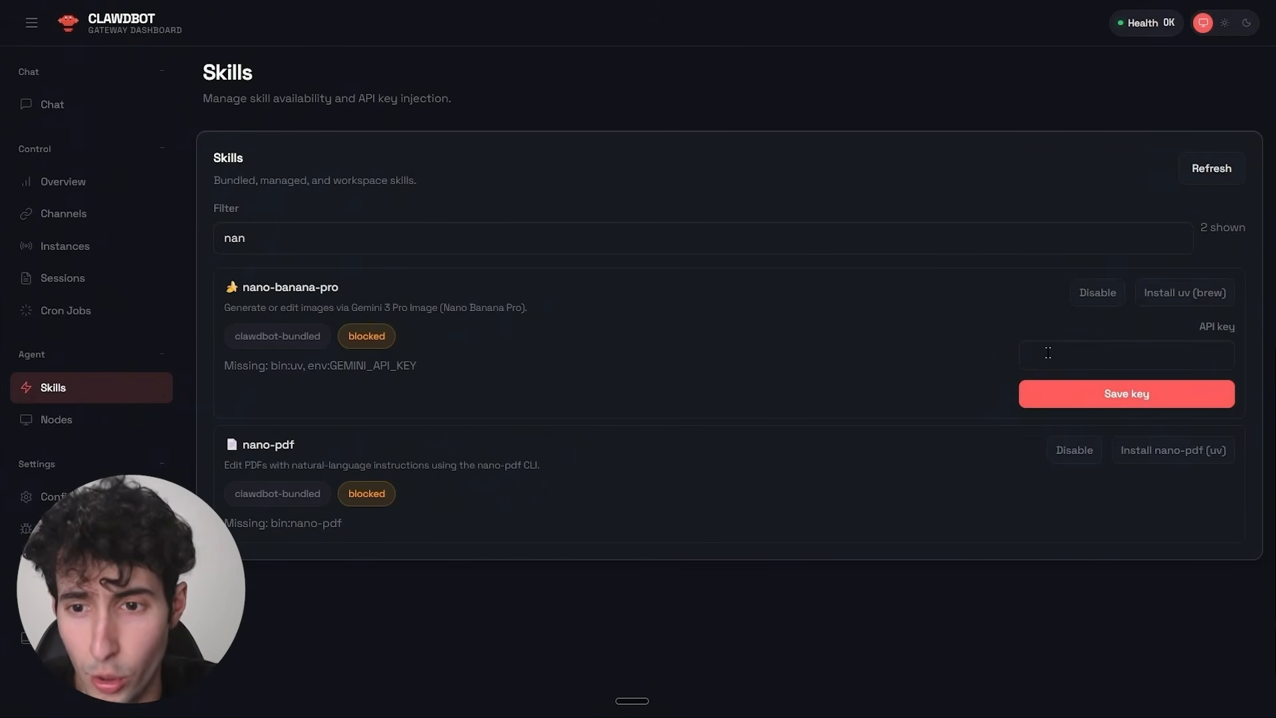
pyautogui.click(1048, 354)
pyautogui.hotkey('ctrl', 'v')
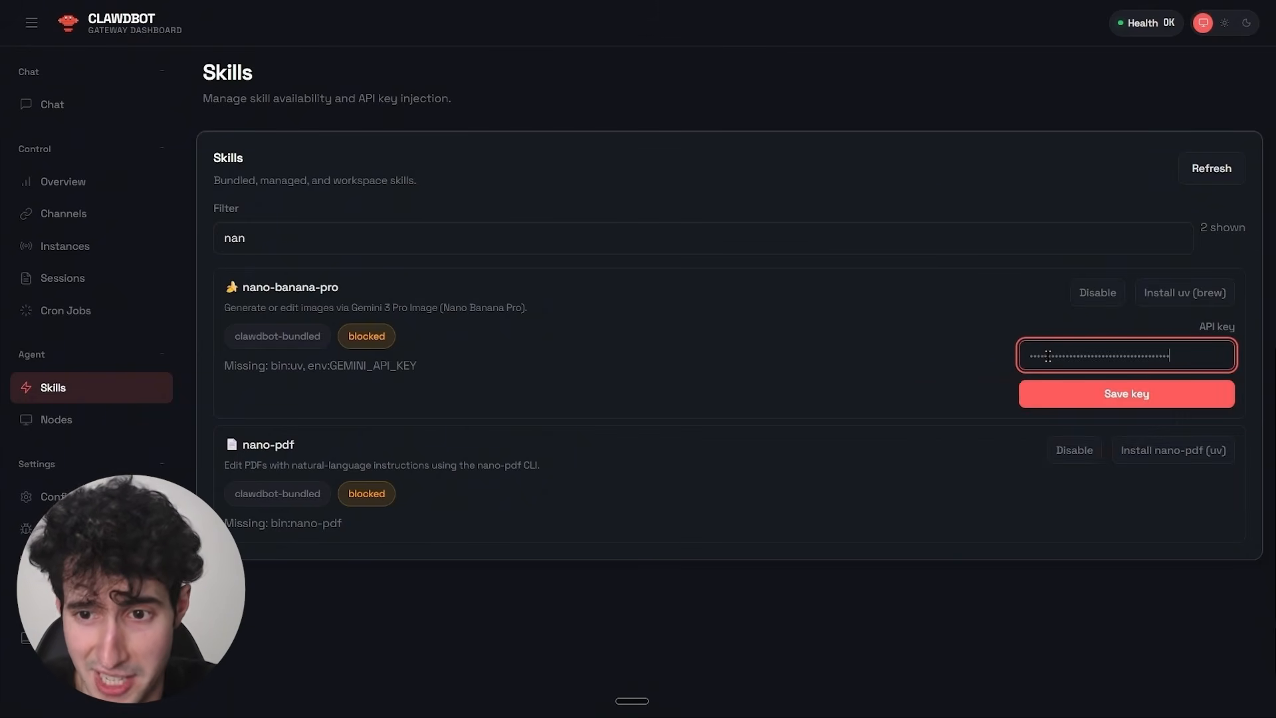
pyautogui.click(1109, 396)
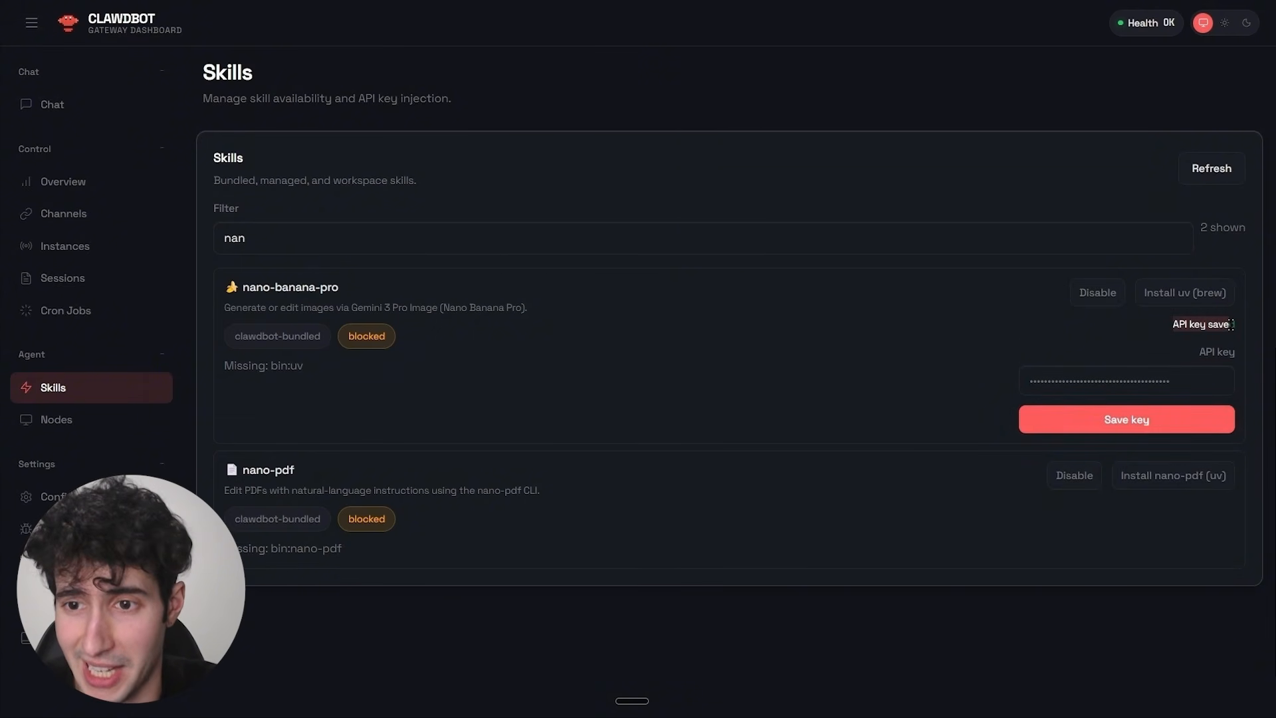
pyautogui.click(1175, 298)
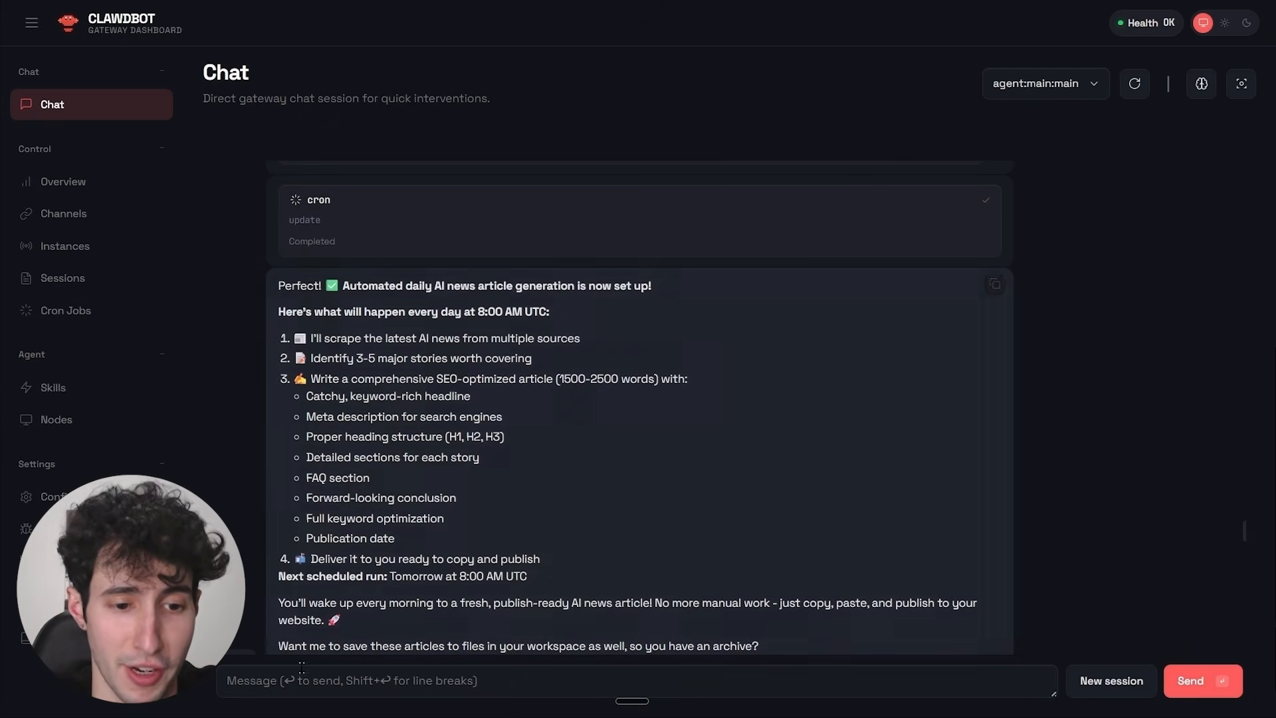
# Tell the assistant in the gateway chat to use the Nano Banana skill to generate relevant images for the articles it generates every day.
pyautogui.click(265, 680)
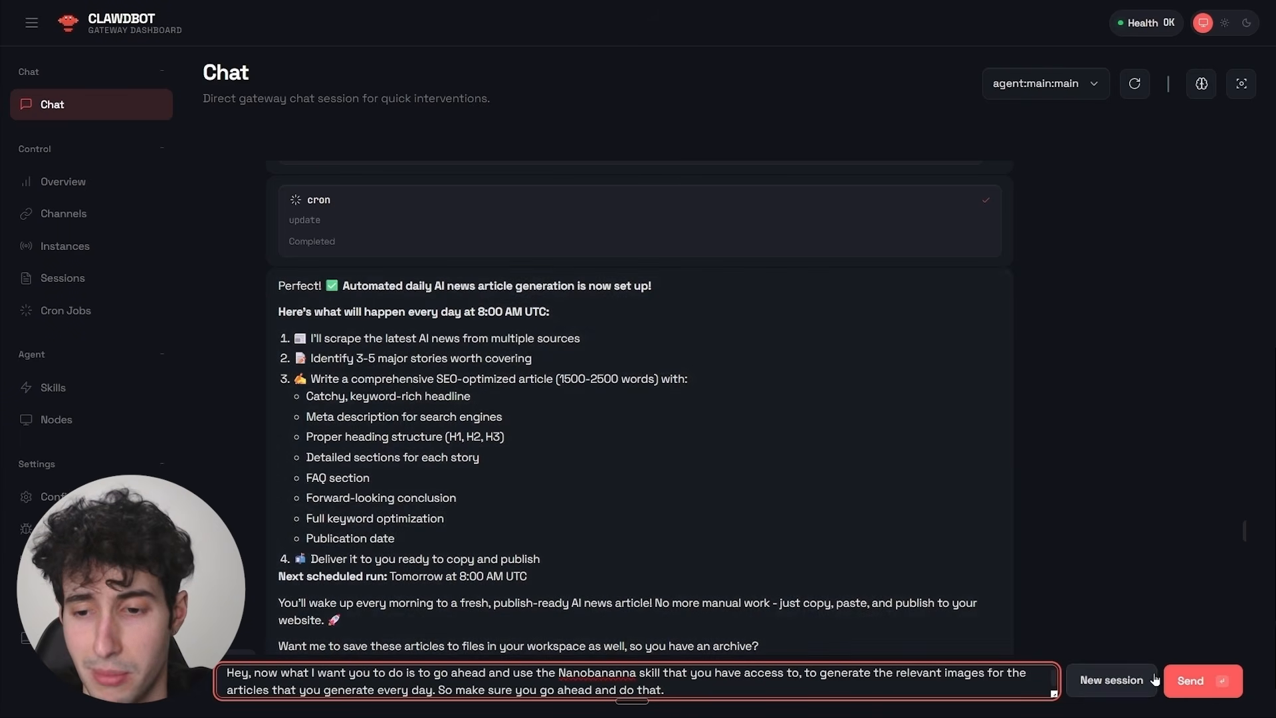
pyautogui.click(1193, 681)
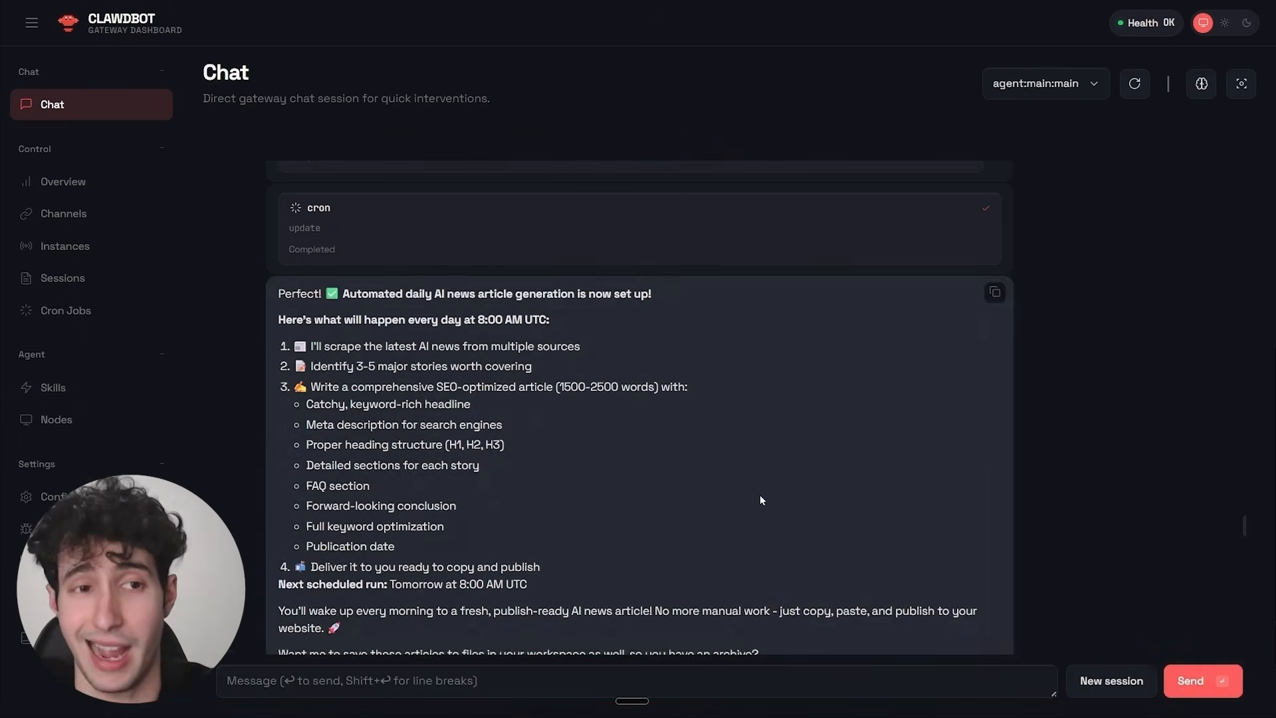